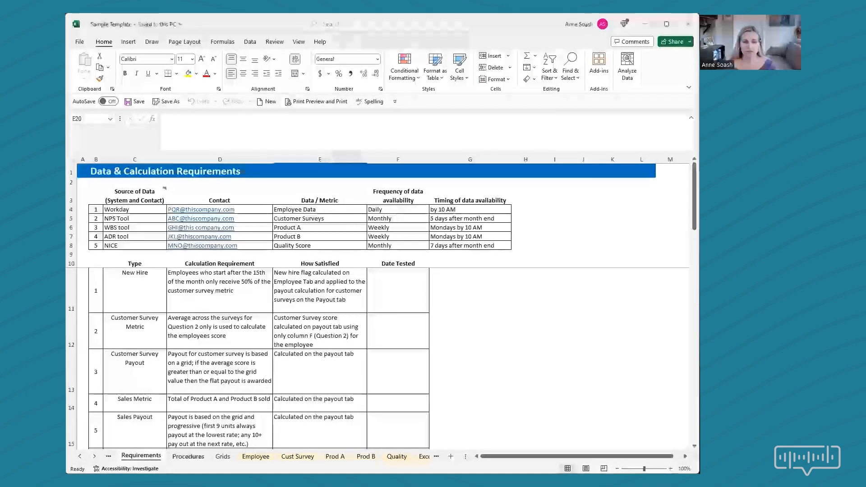
# Review the Procedures and Grids sheets, ending on the Employee sheet.
pyautogui.click(188, 456)
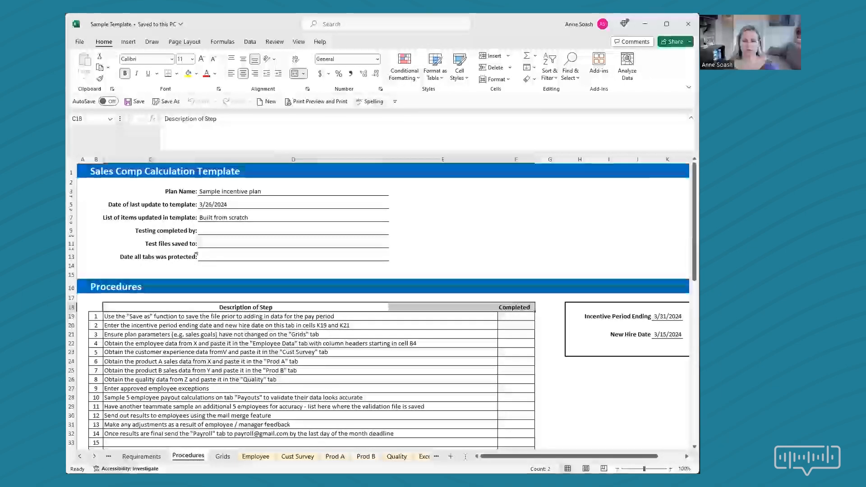
pyautogui.click(223, 457)
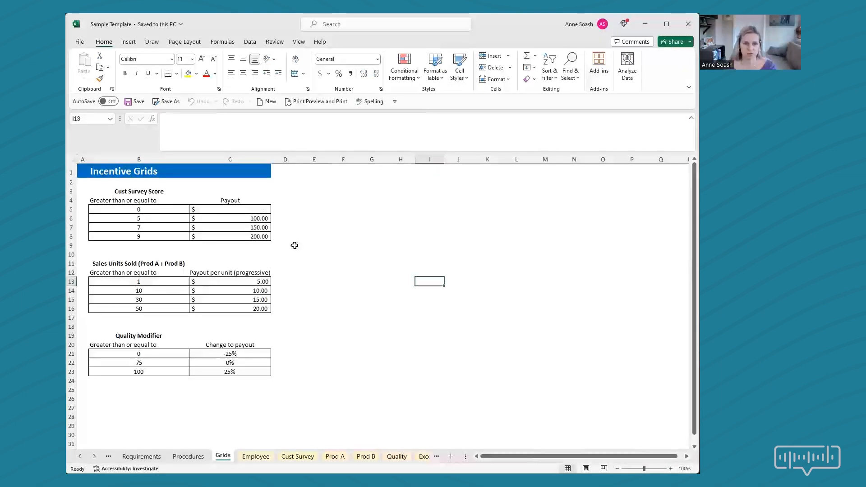
pyautogui.click(256, 457)
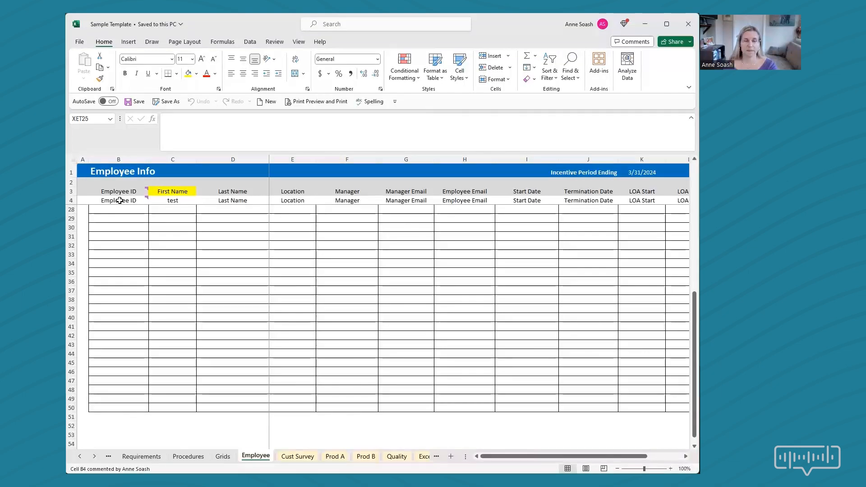
# Compare header cells C3 and C4 on the Employee sheet and set C4 to "First Name".
pyautogui.click(178, 202)
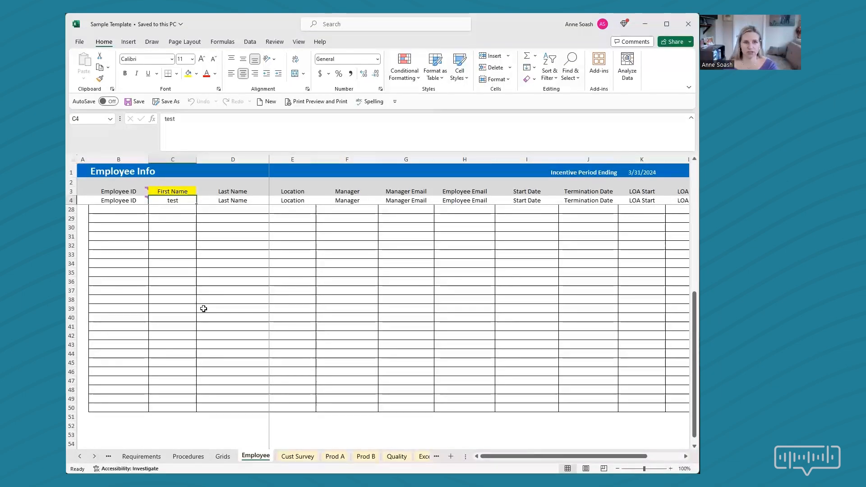
pyautogui.click(179, 191)
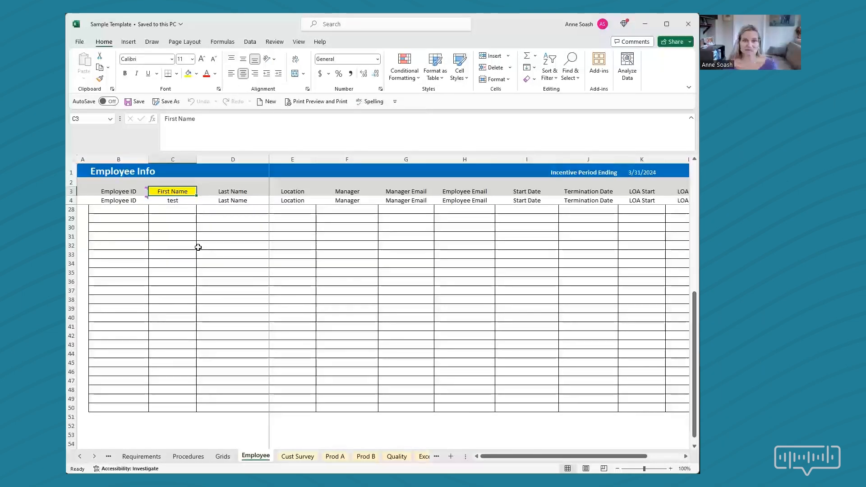
pyautogui.click(180, 203)
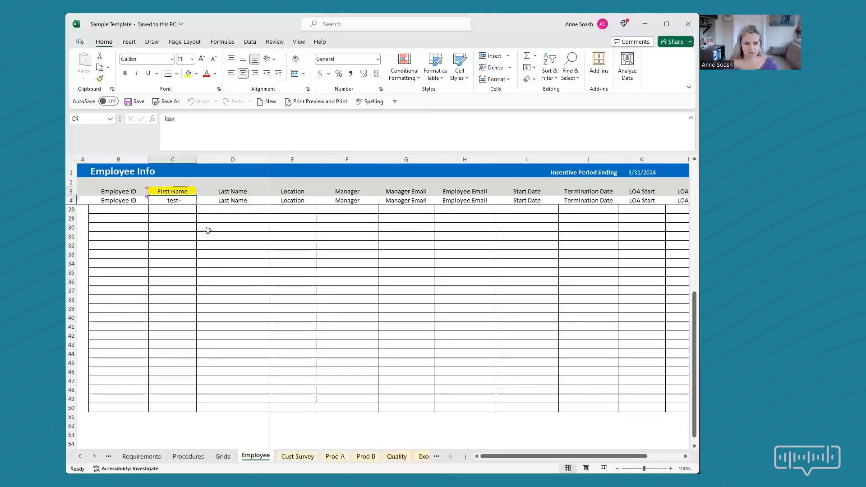
pyautogui.write('First')
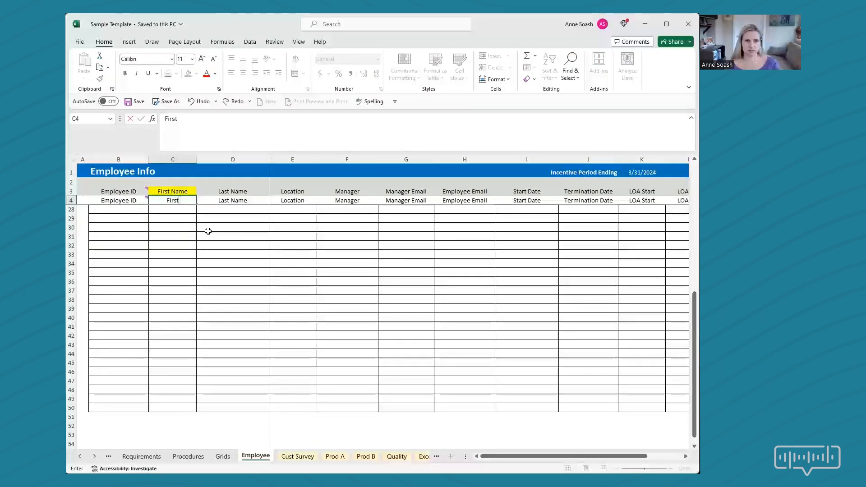
pyautogui.write(' Name')
pyautogui.press('Return')
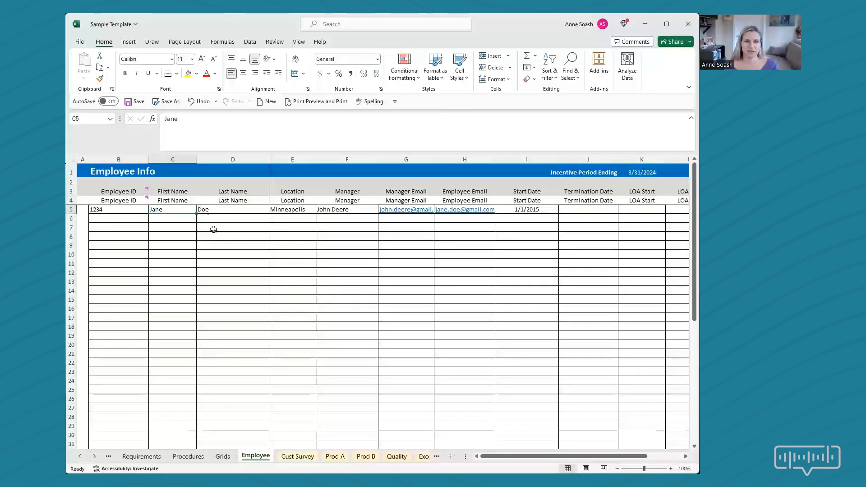
# Enter "test" as the pasted-data header in C4, and select the template header row 3 for comparison.
pyautogui.click(180, 201)
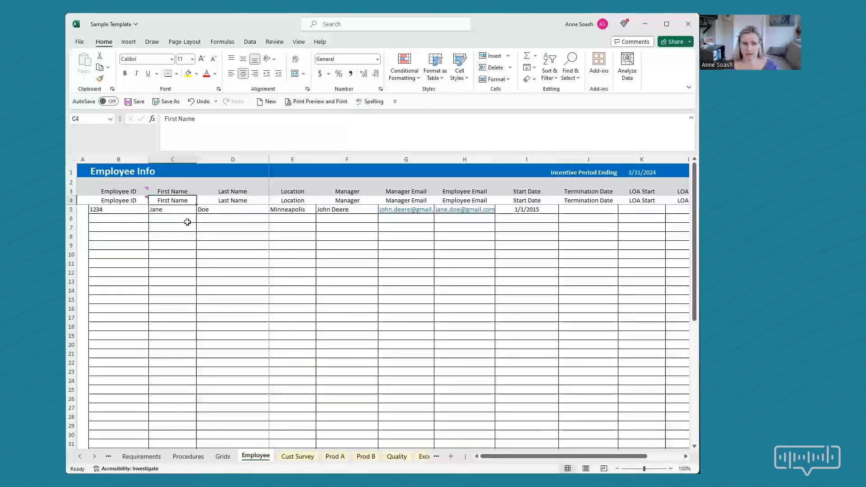
pyautogui.write('test')
pyautogui.press('Return')
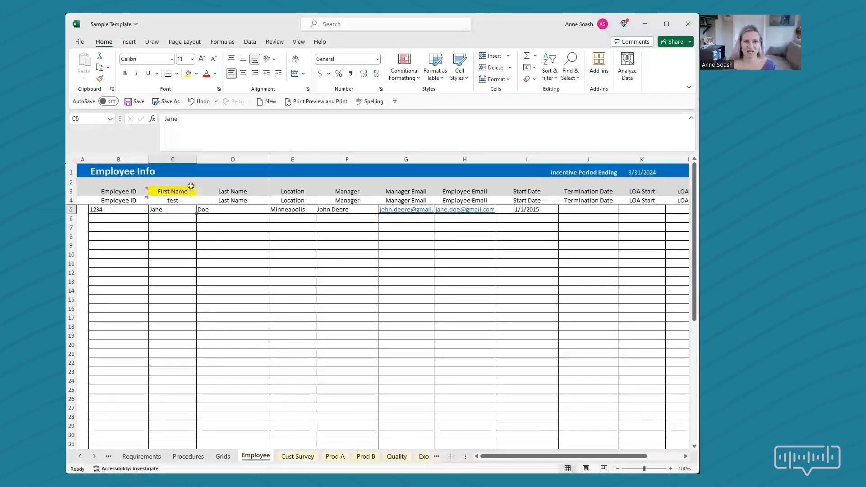
pyautogui.click(212, 191)
pyautogui.click(76, 192)
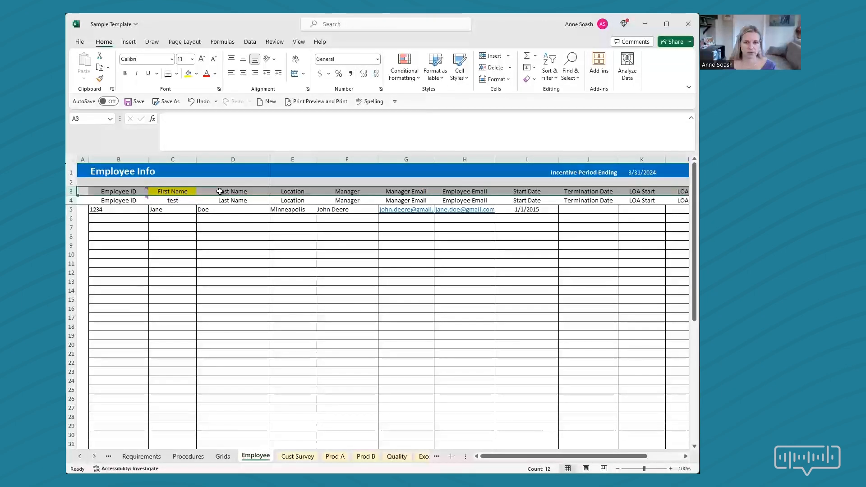
# Inspect the New Hire formula in M5 for the first employee record.
pyautogui.click(161, 209)
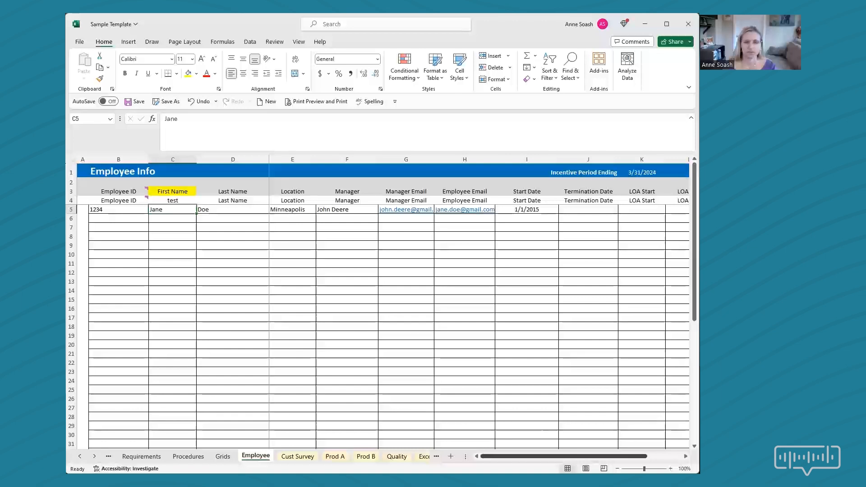
pyautogui.moveTo(521, 457); pyautogui.dragTo(647, 452)
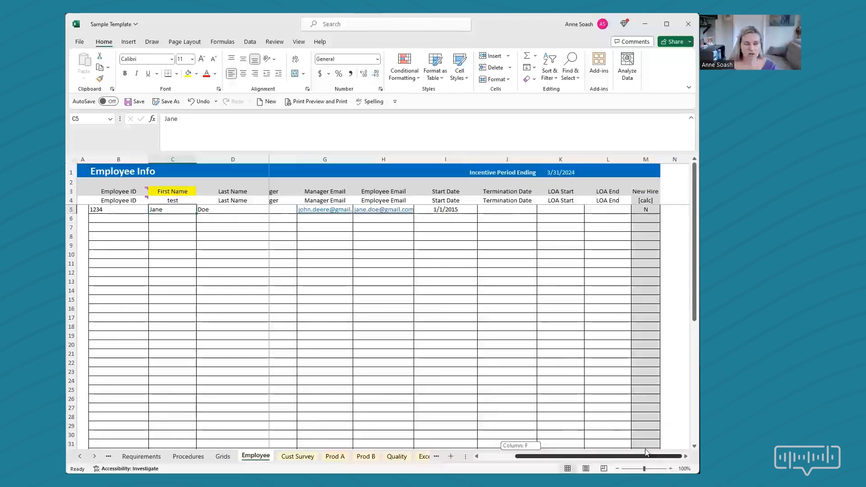
pyautogui.moveTo(647, 452); pyautogui.dragTo(647, 452)
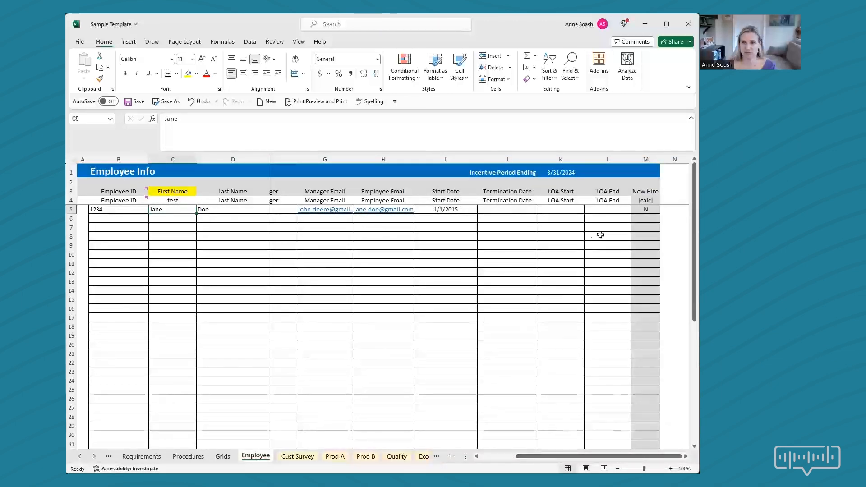
pyautogui.click(649, 212)
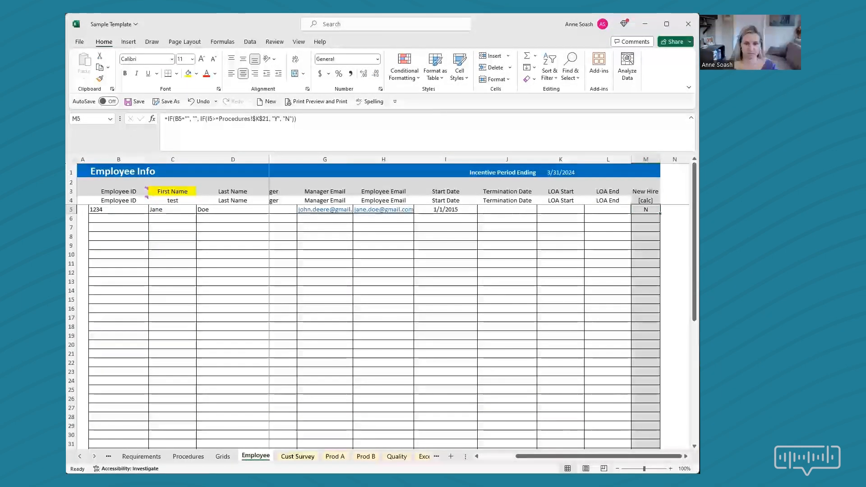
# Open the Cust Survey sheet and select the Employee ID entries in B5:B7.
pyautogui.click(298, 456)
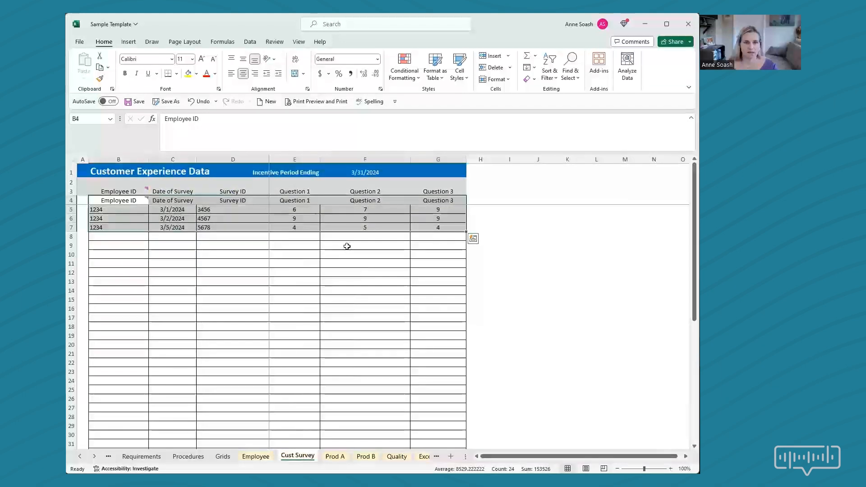
pyautogui.click(347, 247)
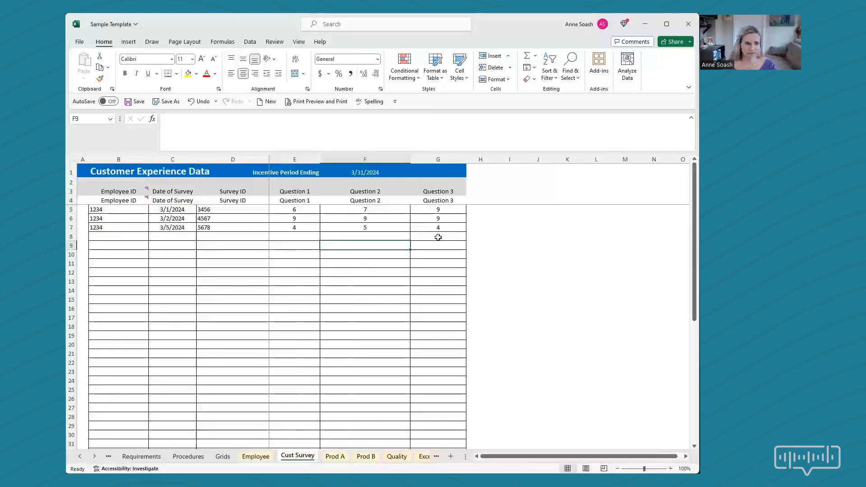
pyautogui.moveTo(97, 209); pyautogui.dragTo(102, 228)
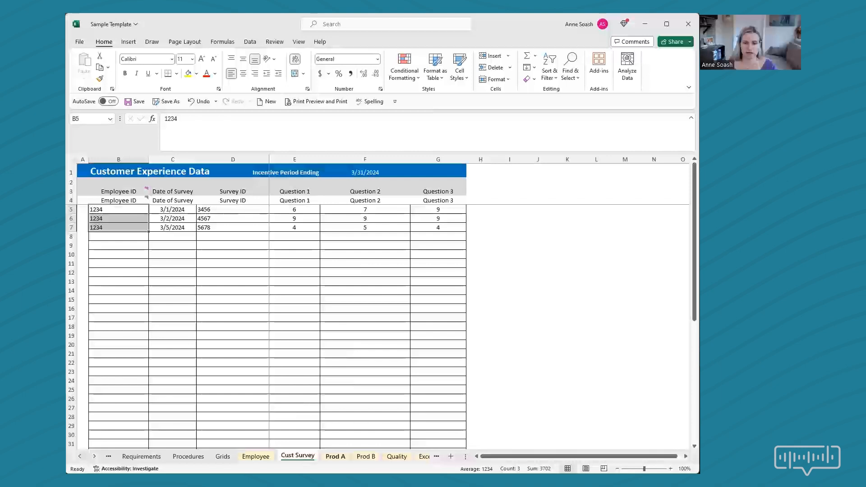
# Look through the data on the Prod A, Prod B and Quality sheets.
pyautogui.hotkey('ctrl', 'pagedown')
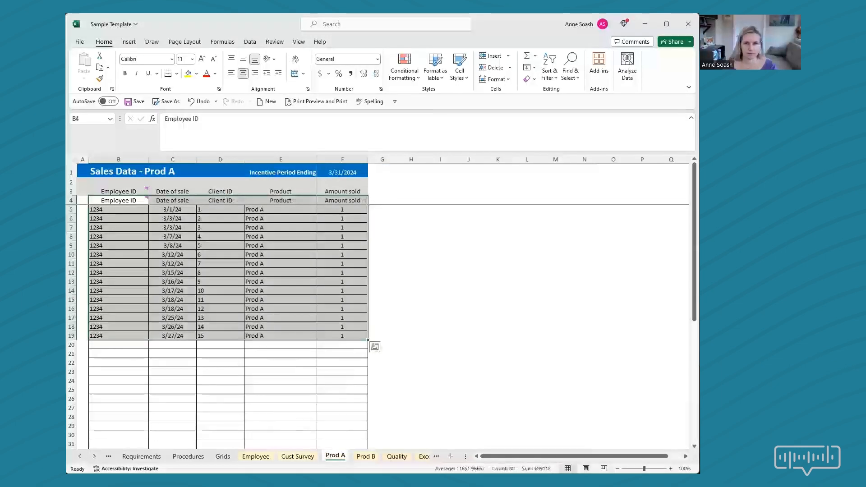
pyautogui.click(355, 399)
pyautogui.hotkey('ctrl', 'pagedown')
pyautogui.hotkey('ctrl', 'pagedown')
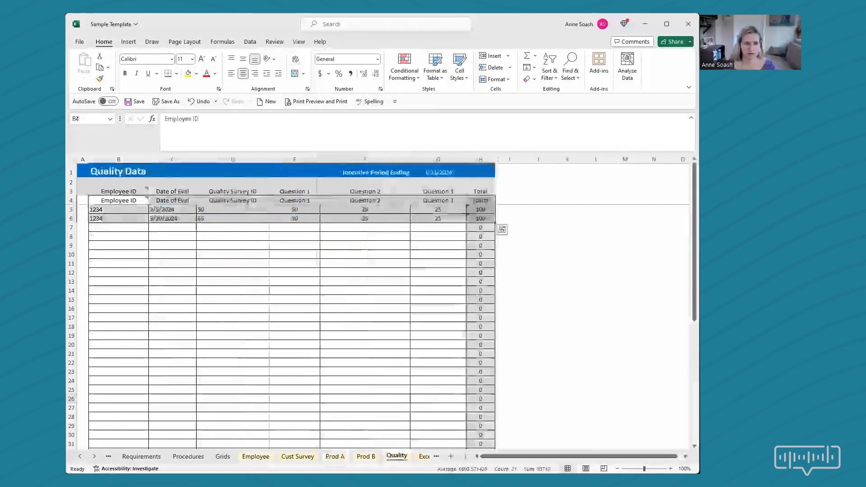
# Examine the first entry on the Exceptions sheet, covering its detailed reason, payout change, both approvers and approval documentation.
pyautogui.hotkey('ctrl', 'pagedown')
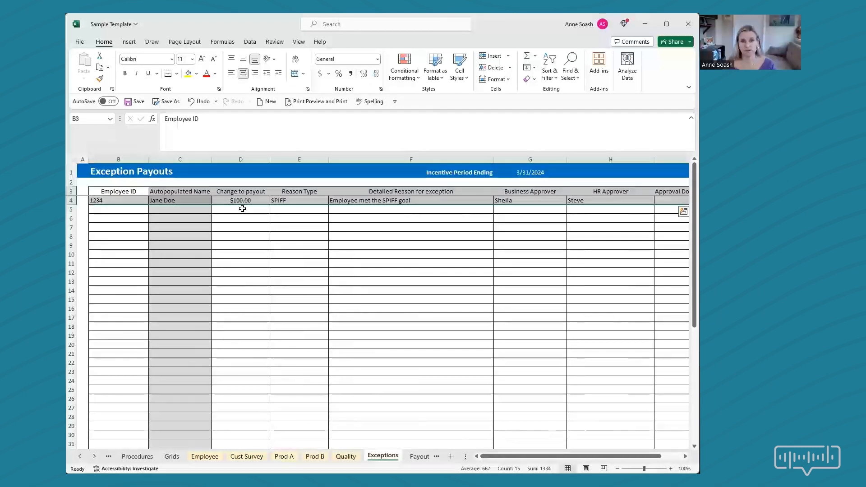
pyautogui.click(428, 199)
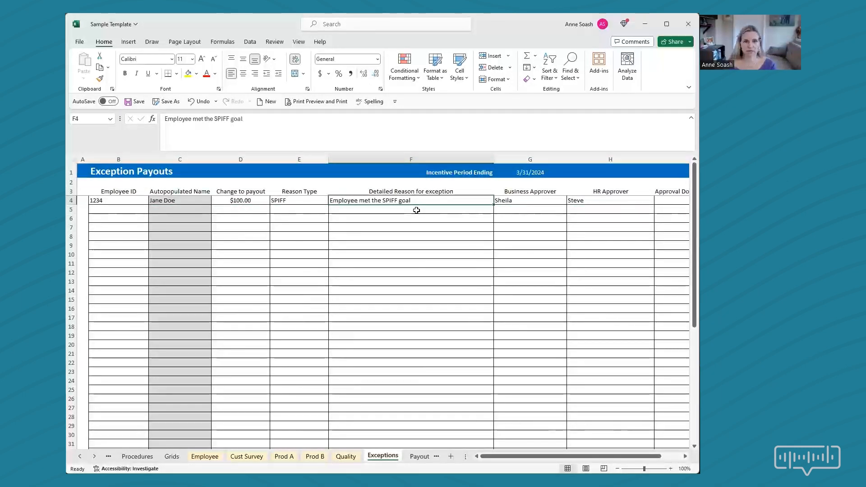
pyautogui.click(238, 201)
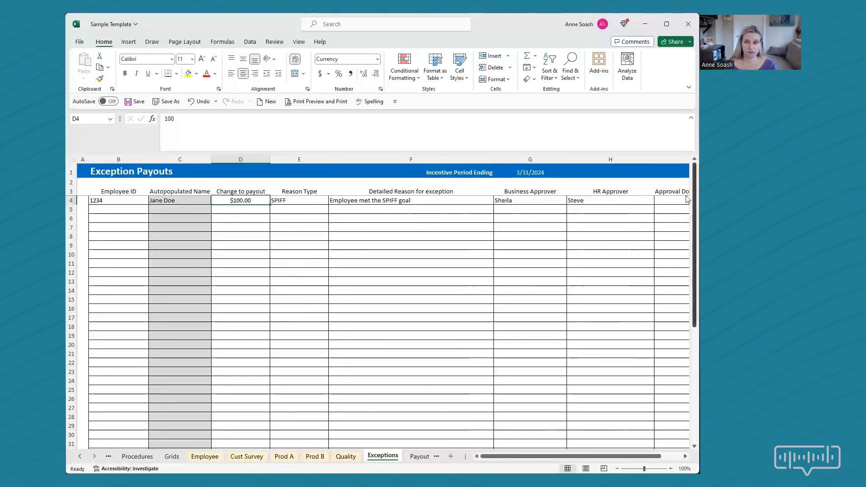
pyautogui.click(551, 202)
pyautogui.click(589, 201)
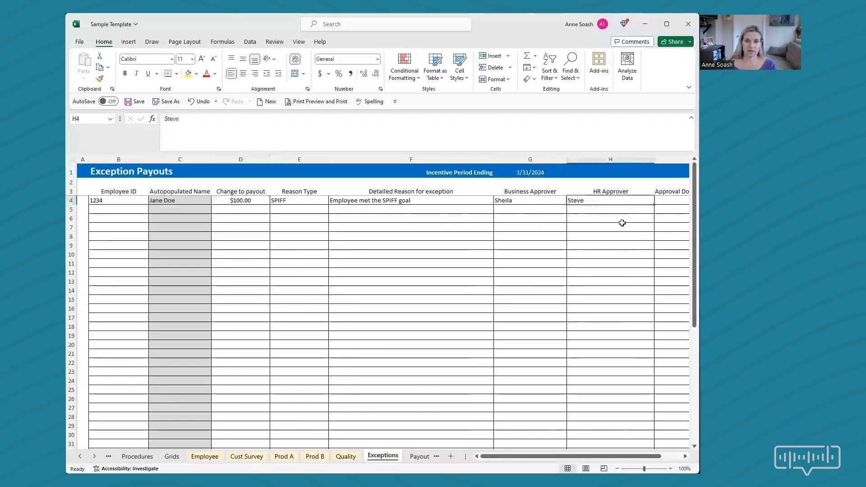
pyautogui.click(665, 202)
pyautogui.moveTo(582, 457)
pyautogui.mouseDown()
pyautogui.moveTo(598, 457)
pyautogui.moveTo(582, 456)
pyautogui.mouseUp()
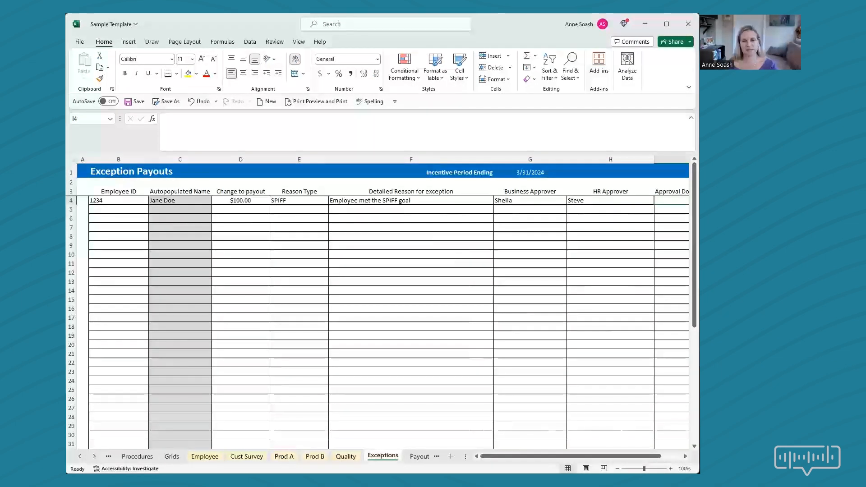
# Open the Payouts sheet and examine the row 5 formulas from Employee ID across to Cust Survey.
pyautogui.click(419, 457)
pyautogui.click(204, 225)
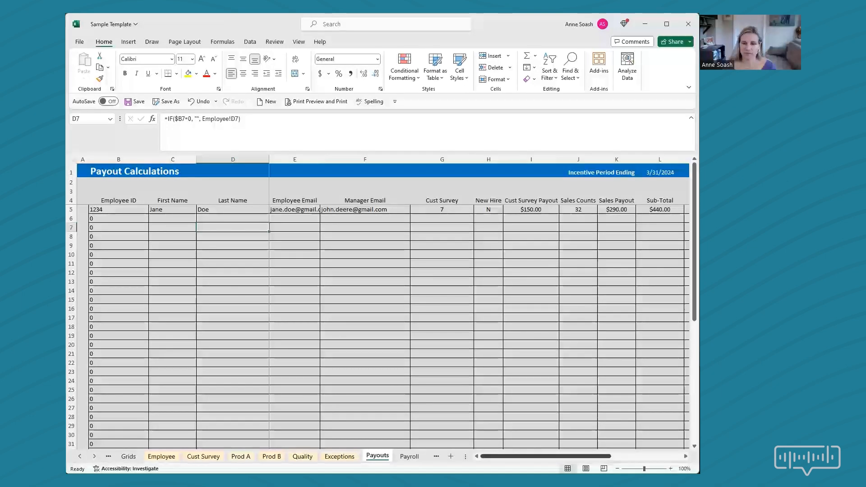
pyautogui.moveTo(546, 457); pyautogui.dragTo(546, 457)
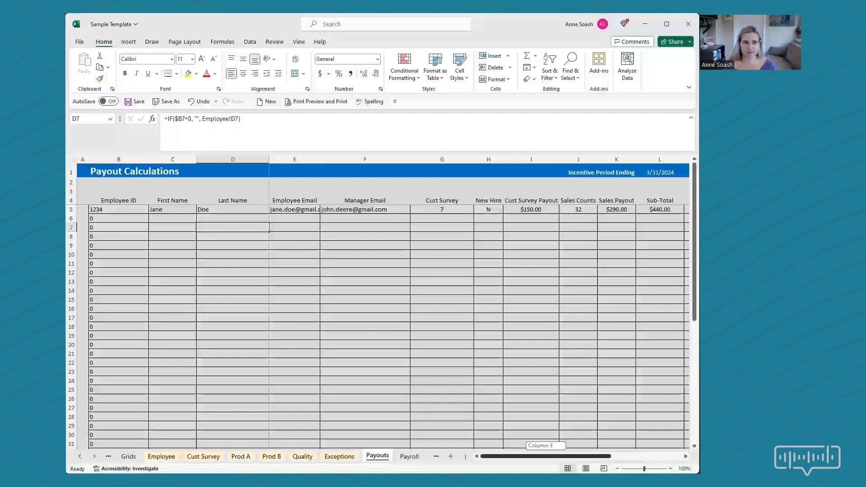
pyautogui.moveTo(546, 457); pyautogui.dragTo(546, 457)
pyautogui.click(119, 210)
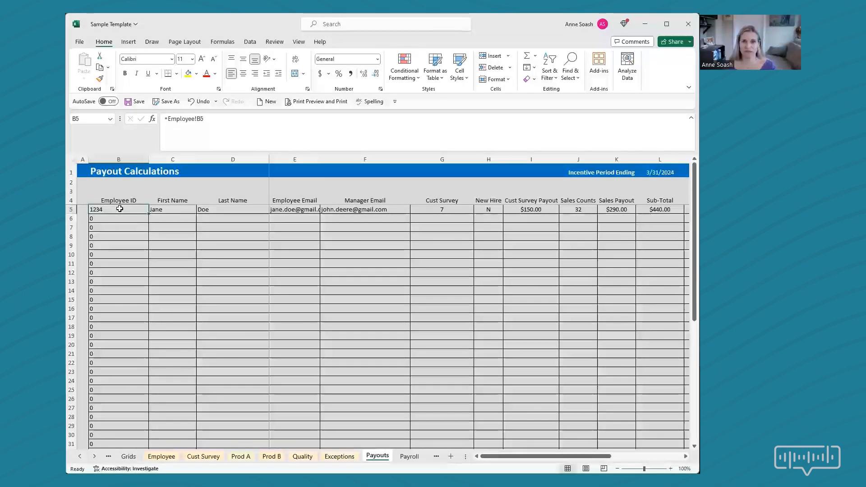
pyautogui.click(170, 209)
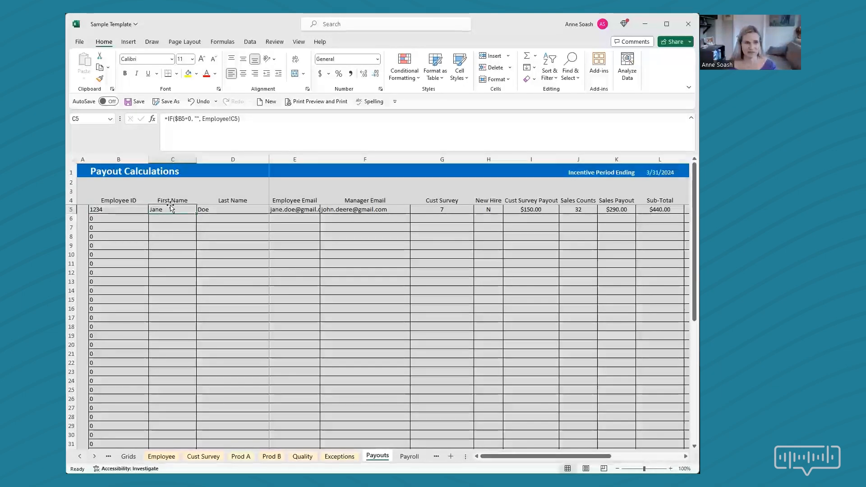
pyautogui.press('Right')
pyautogui.press('Right')
pyautogui.press('Right')
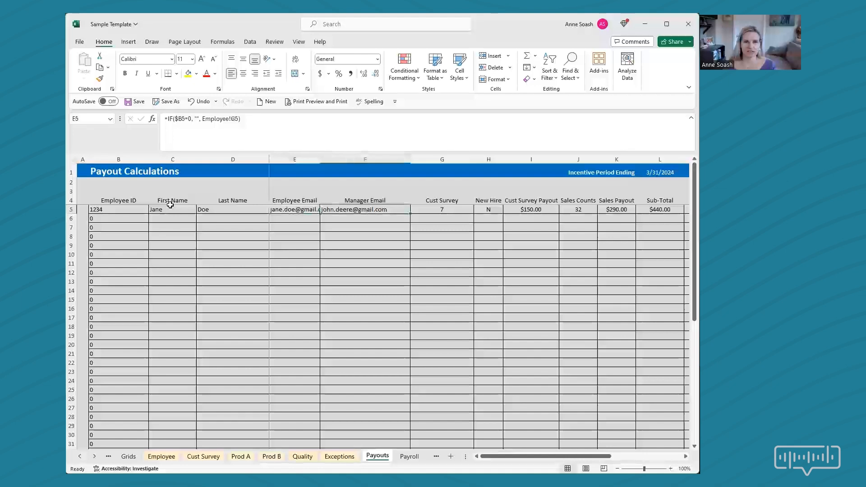
pyautogui.press('Right')
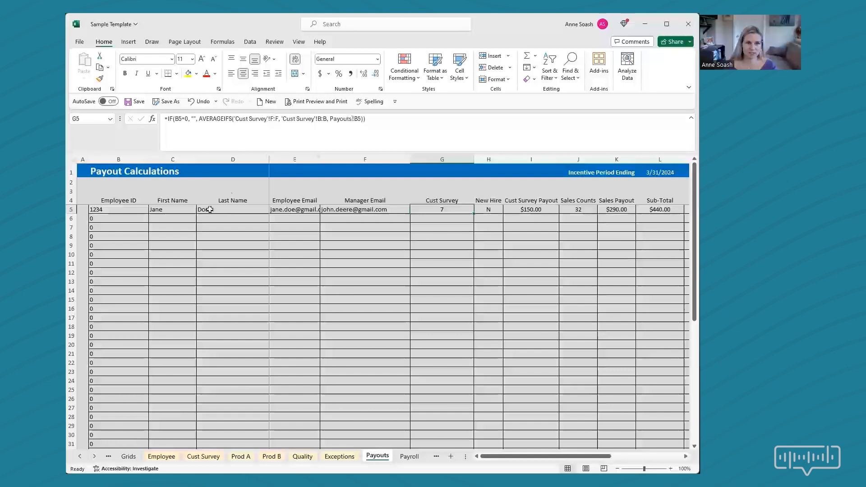
# Check the Employee ID reference in B5 against the Cust Survey, New Hire and Cust Survey Payout formulas in G5:I5.
pyautogui.click(125, 208)
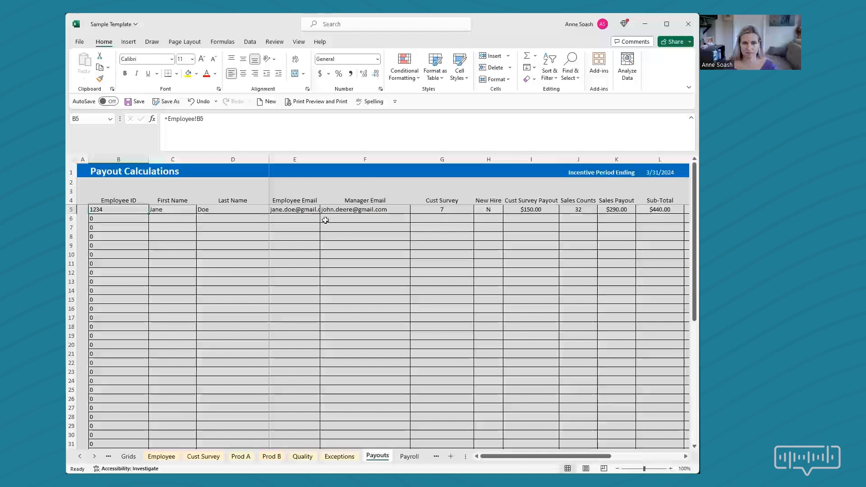
pyautogui.click(441, 208)
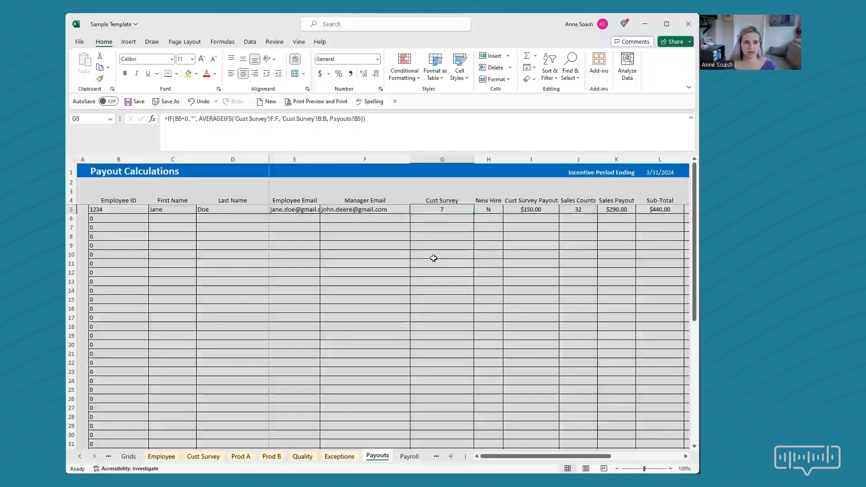
pyautogui.click(490, 208)
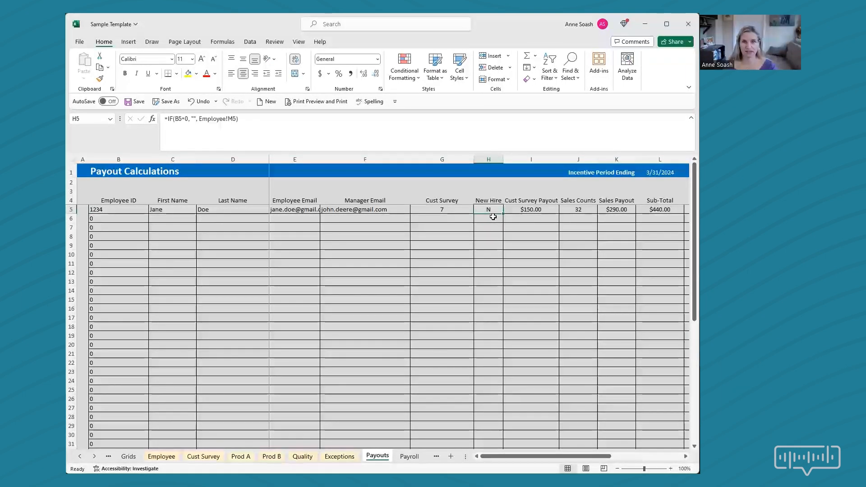
pyautogui.click(533, 210)
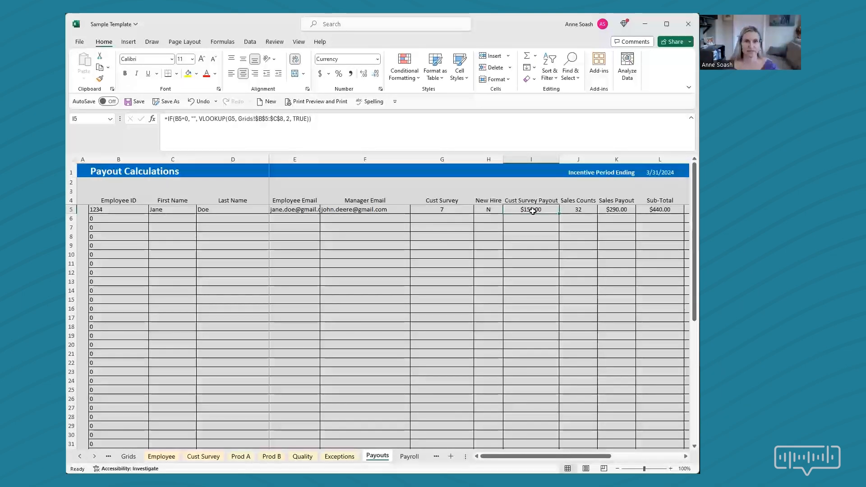
# Compare the Cust Survey score in G5 and the payout formula in I5 with row B7:C7 of the Grids sheet's Cust Survey Score table.
pyautogui.moveTo(488, 210); pyautogui.dragTo(487, 202)
pyautogui.click(533, 209)
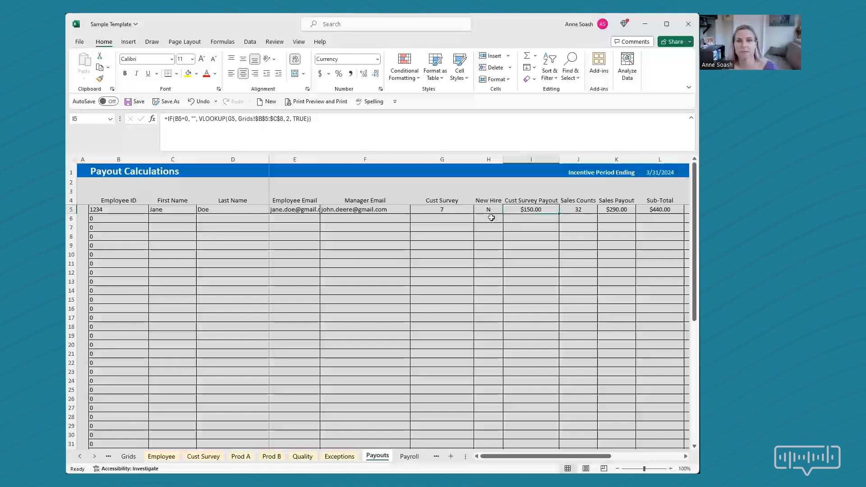
pyautogui.click(445, 210)
pyautogui.click(526, 208)
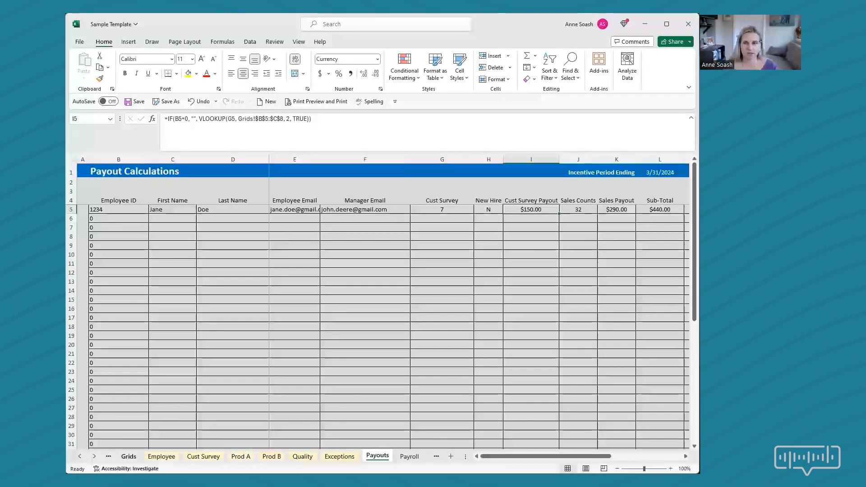
pyautogui.click(129, 457)
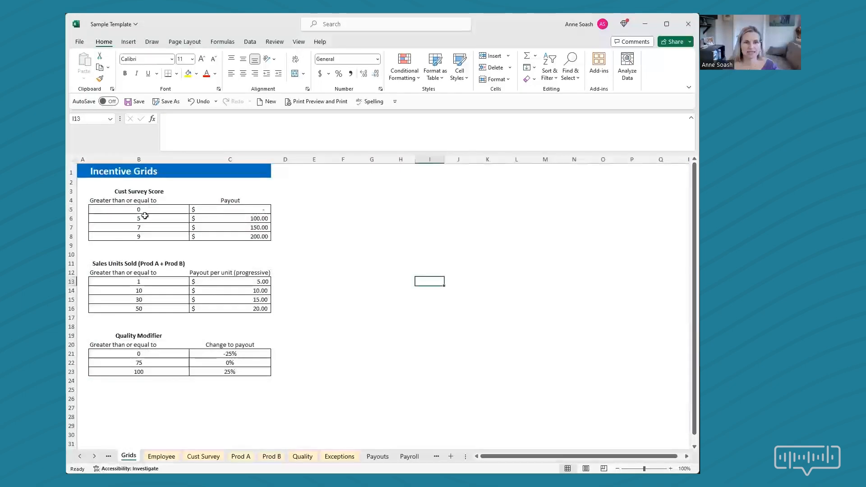
pyautogui.moveTo(144, 227); pyautogui.dragTo(234, 227)
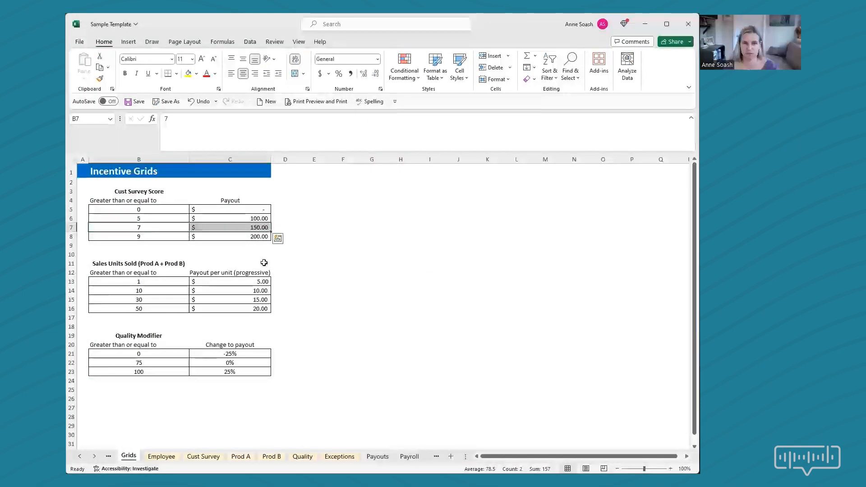
# Check the Sales Counts and Cust Survey Payout formulas on the Payouts sheet, and trace the survey payout to C7 on the Grids sheet.
pyautogui.click(377, 456)
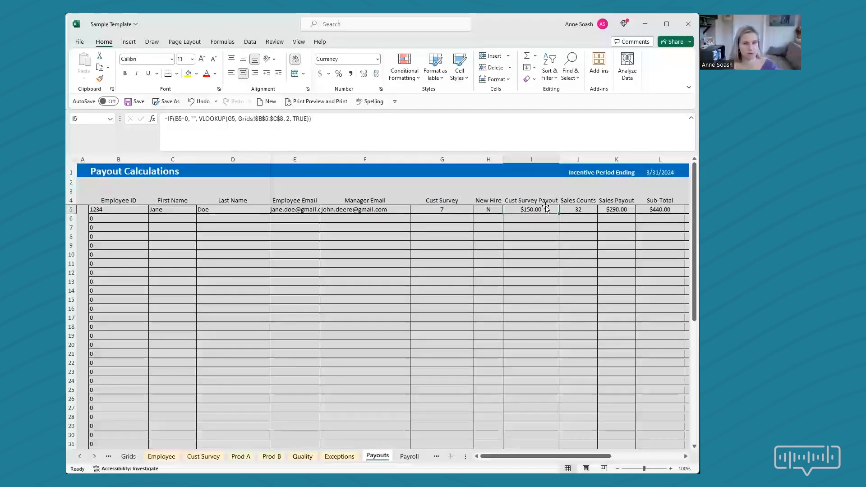
pyautogui.click(590, 209)
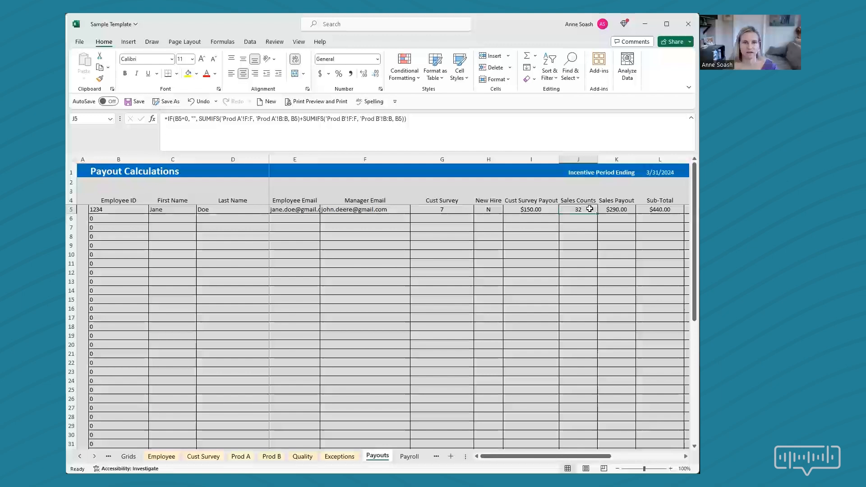
pyautogui.click(537, 210)
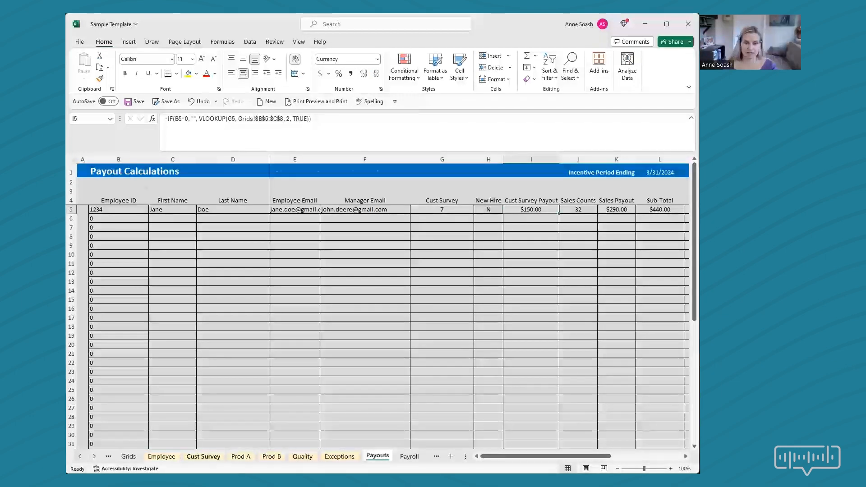
pyautogui.click(203, 456)
pyautogui.click(128, 456)
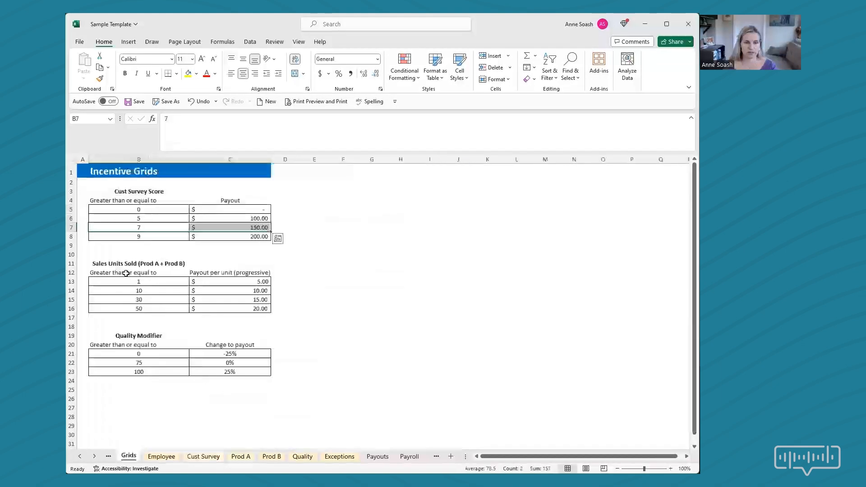
pyautogui.click(202, 228)
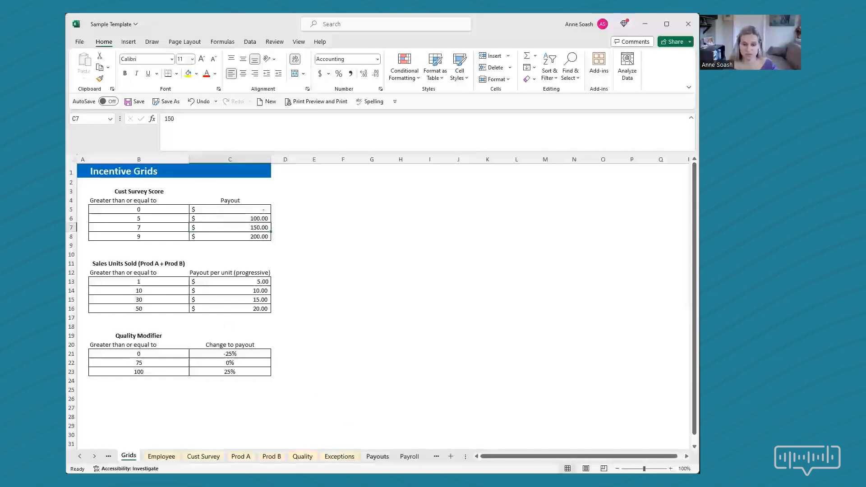
# Examine the Payouts formulas for Sales Counts in J5 and Sales Payout in K5, and the first two Sales Units Sold tiers on Grids.
pyautogui.click(379, 457)
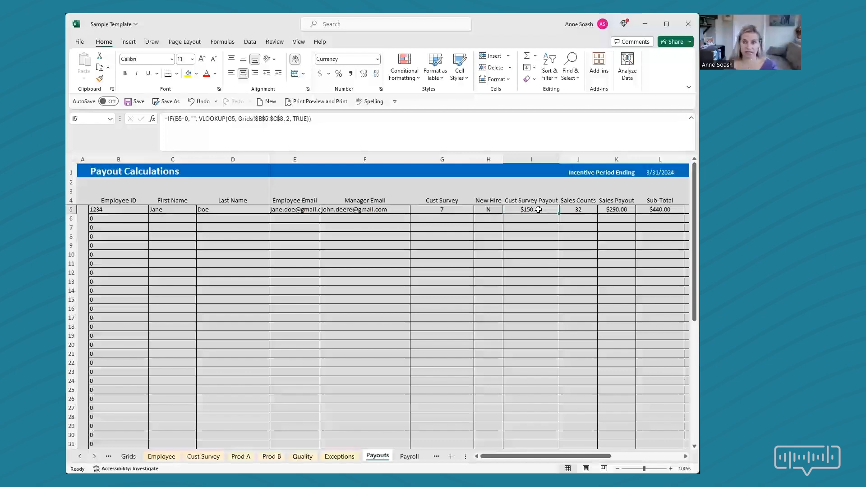
pyautogui.click(592, 208)
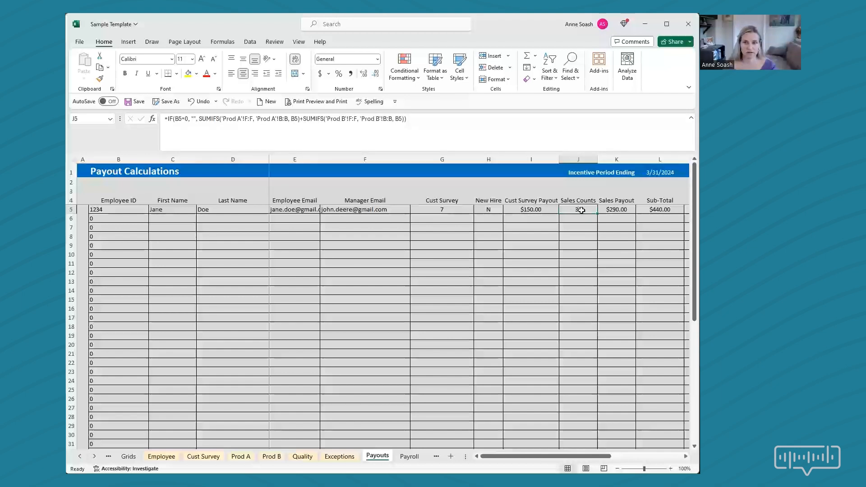
pyautogui.click(623, 209)
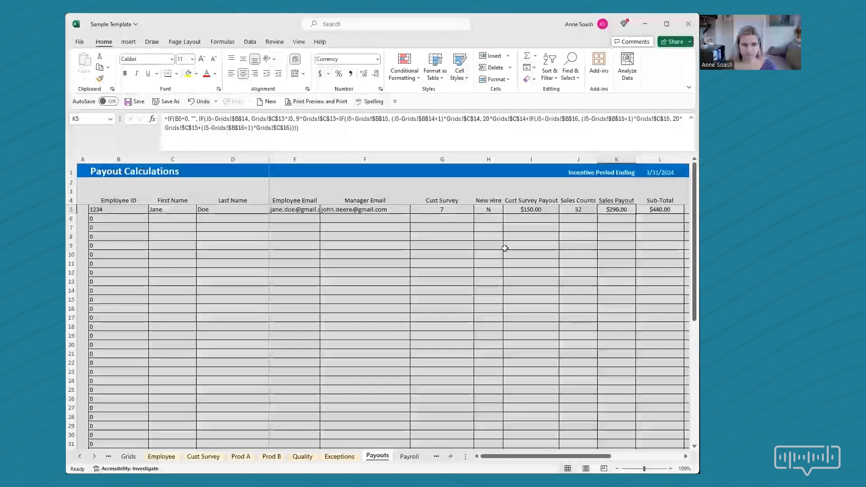
pyautogui.click(128, 457)
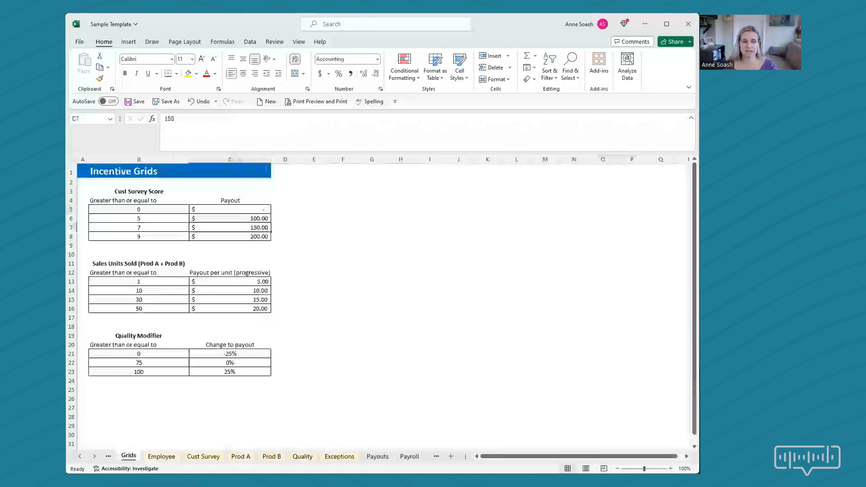
pyautogui.click(161, 285)
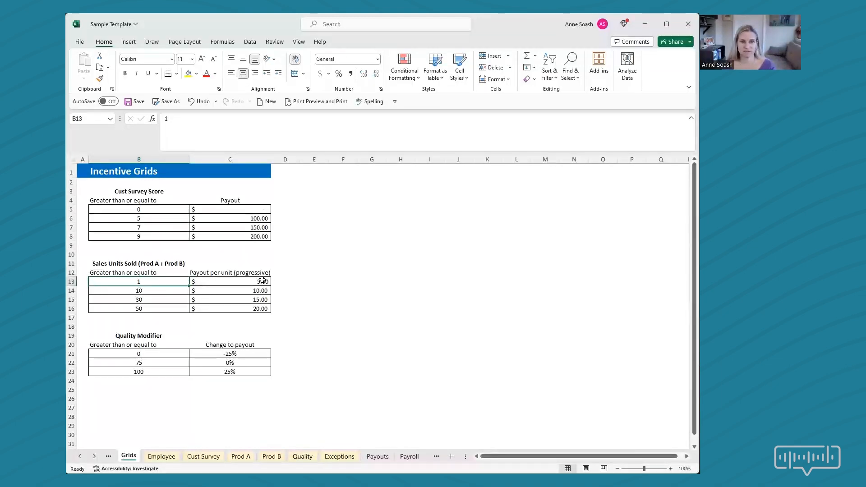
pyautogui.press('Tab')
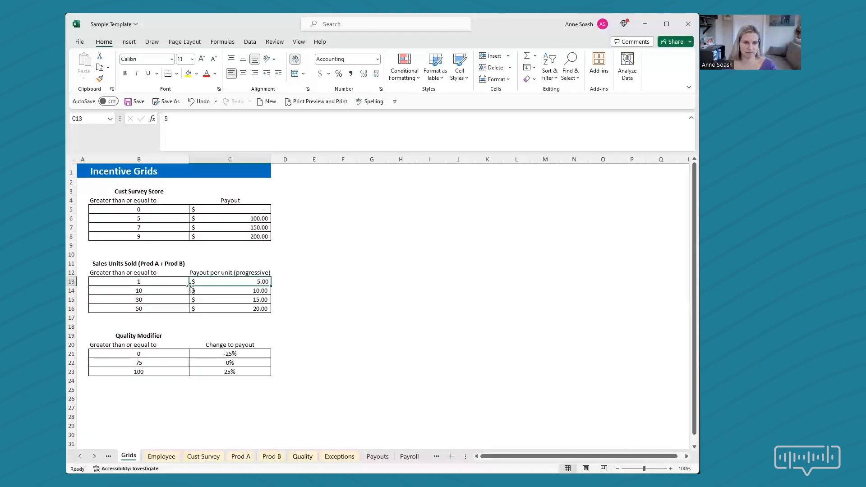
pyautogui.press('Return')
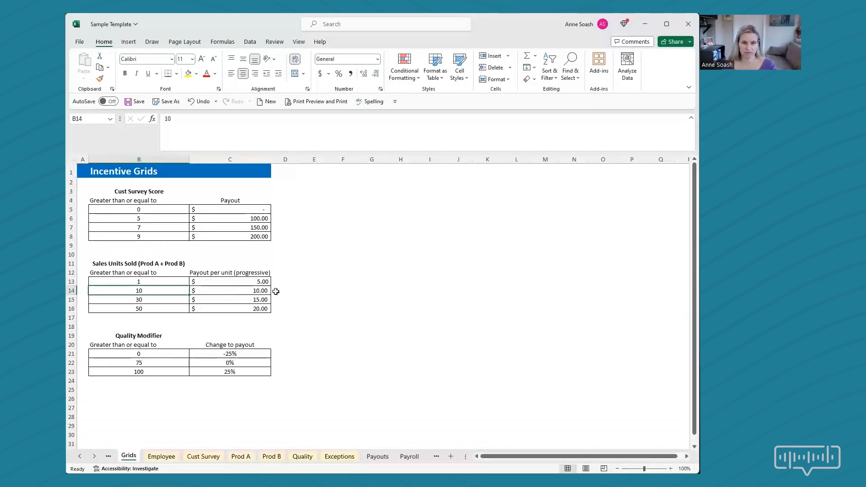
pyautogui.press('Tab')
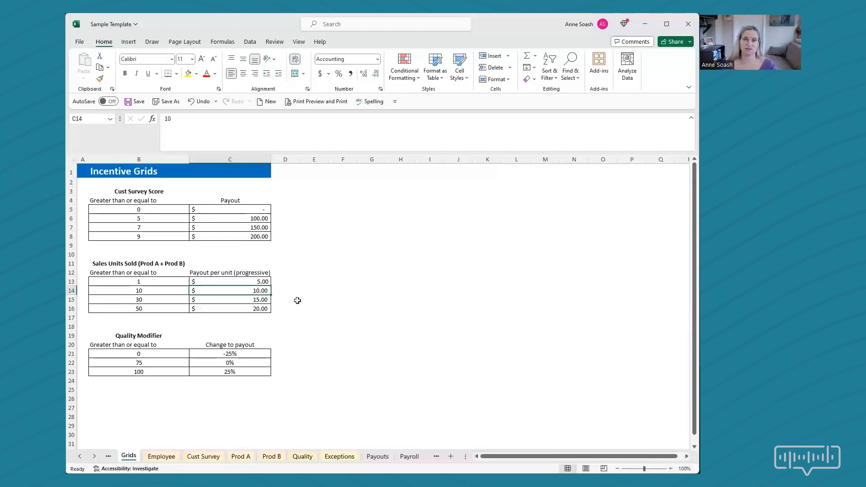
# Examine the highest Sales Units Sold tier in row 16 and compare the unit thresholds with the progressive per-unit payouts.
pyautogui.click(153, 309)
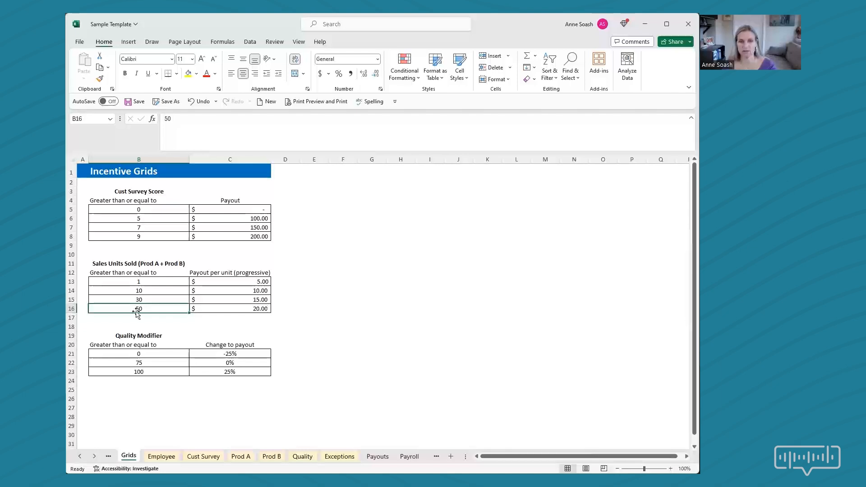
pyautogui.click(231, 309)
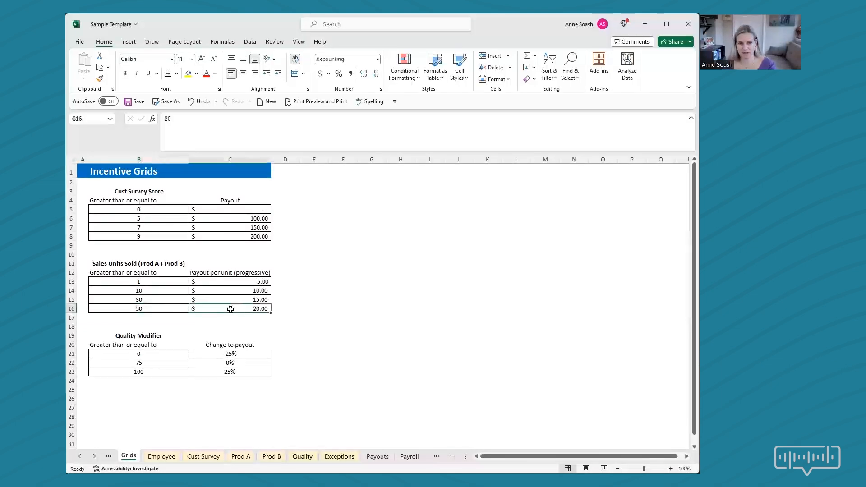
pyautogui.click(225, 279)
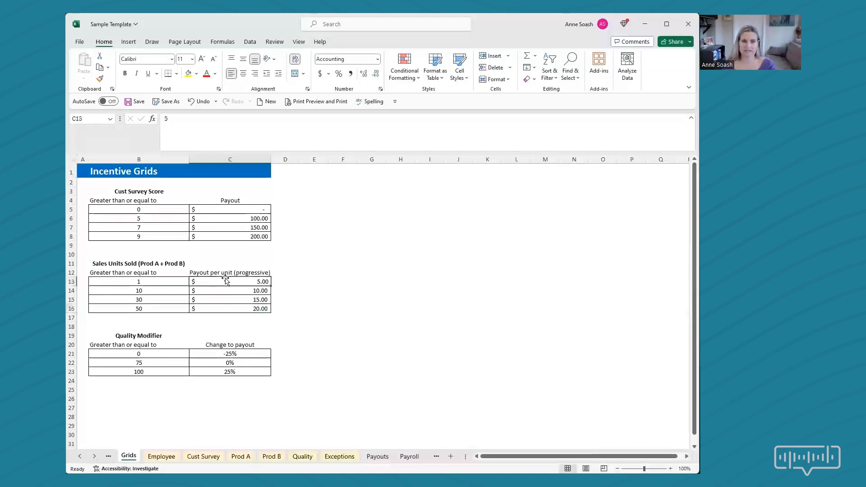
pyautogui.click(253, 291)
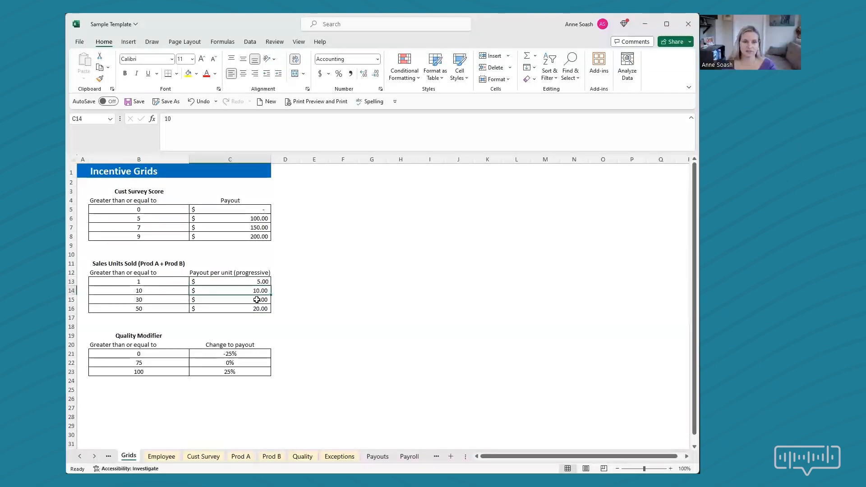
pyautogui.moveTo(142, 288); pyautogui.dragTo(145, 306)
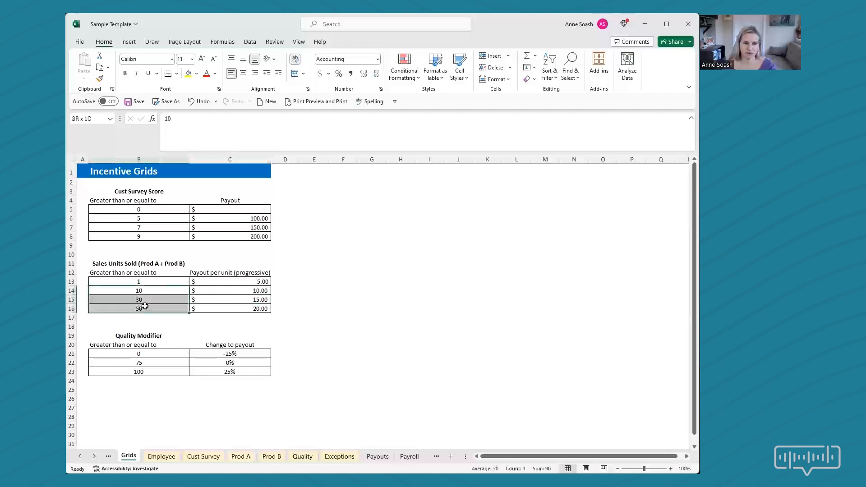
pyautogui.click(228, 309)
# Examine the Payouts sheet's row 5 formulas for Sub-Total, Quality Score, Modifier, Exception Payout and Total Payout in L5:P5.
pyautogui.click(378, 457)
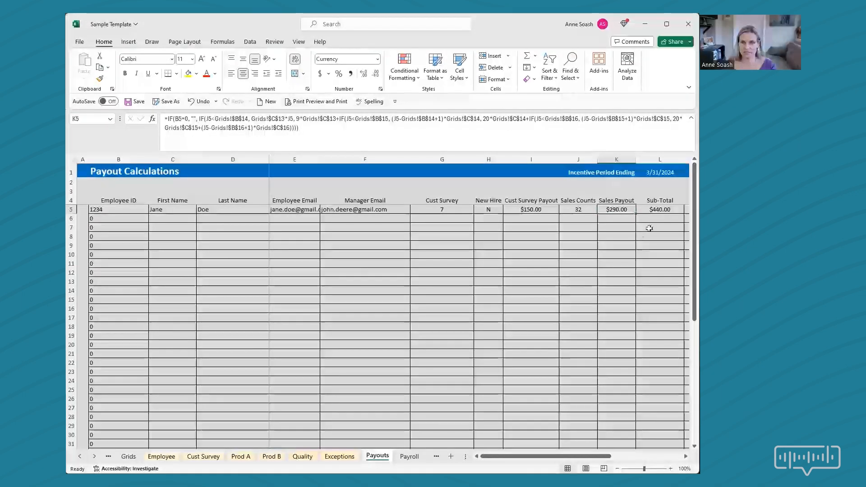
pyautogui.click(661, 208)
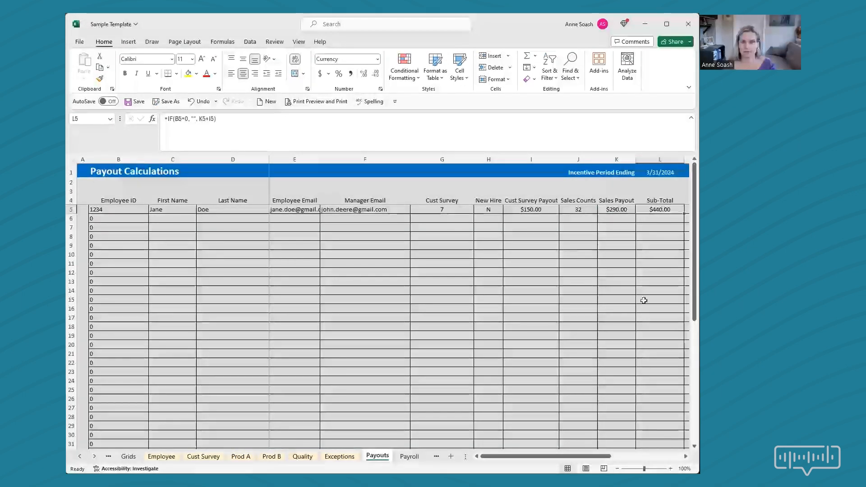
pyautogui.moveTo(575, 457); pyautogui.dragTo(627, 454)
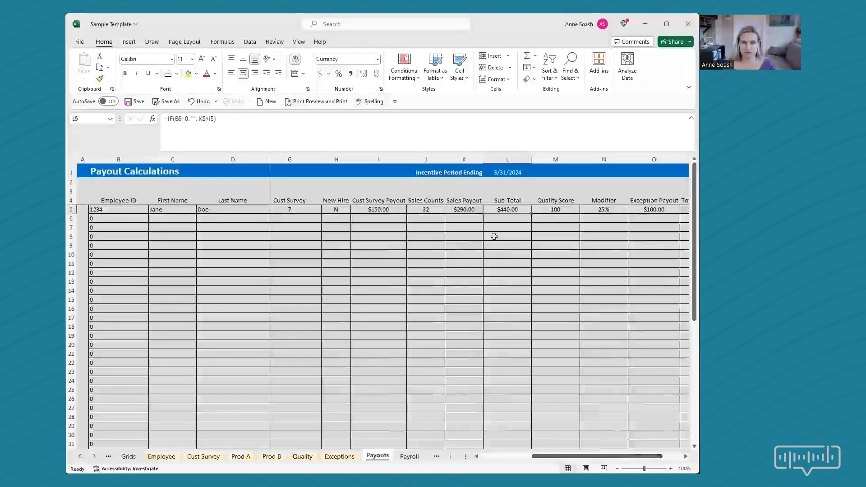
pyautogui.click(574, 209)
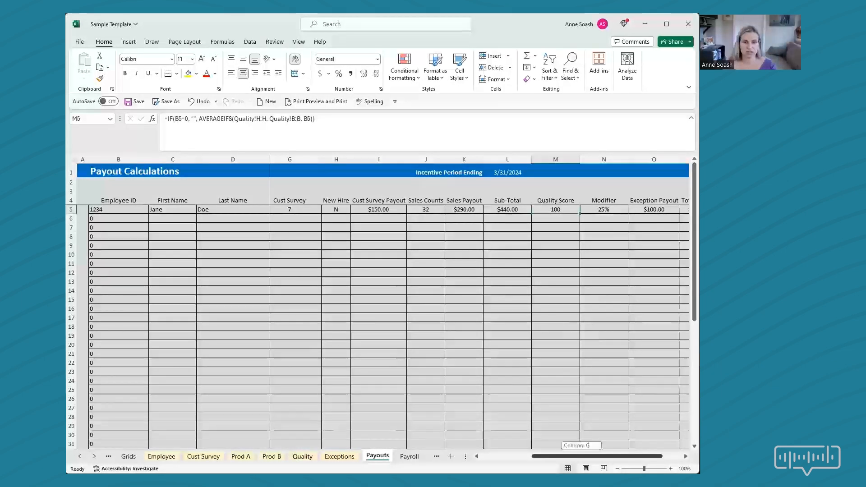
pyautogui.hscroll(2, 533, 246)
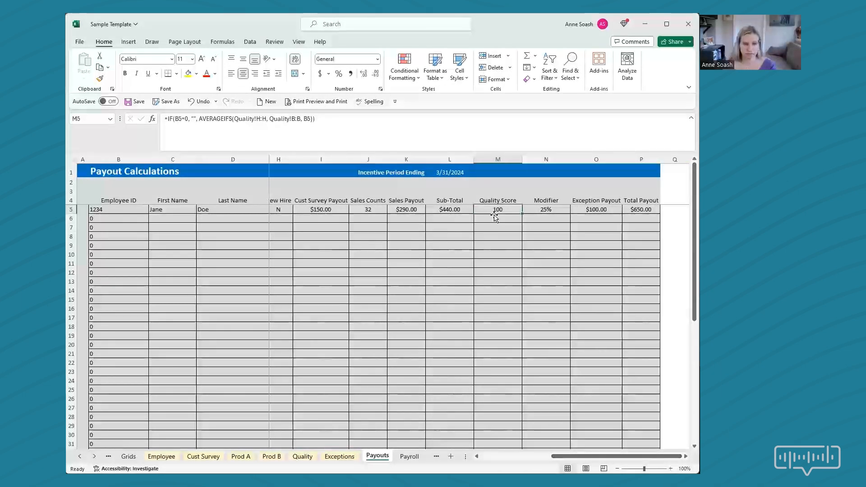
pyautogui.click(550, 208)
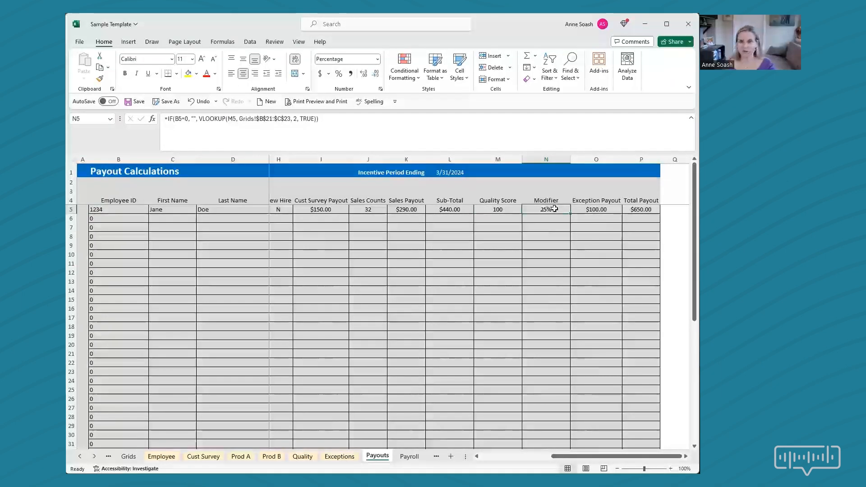
pyautogui.click(597, 208)
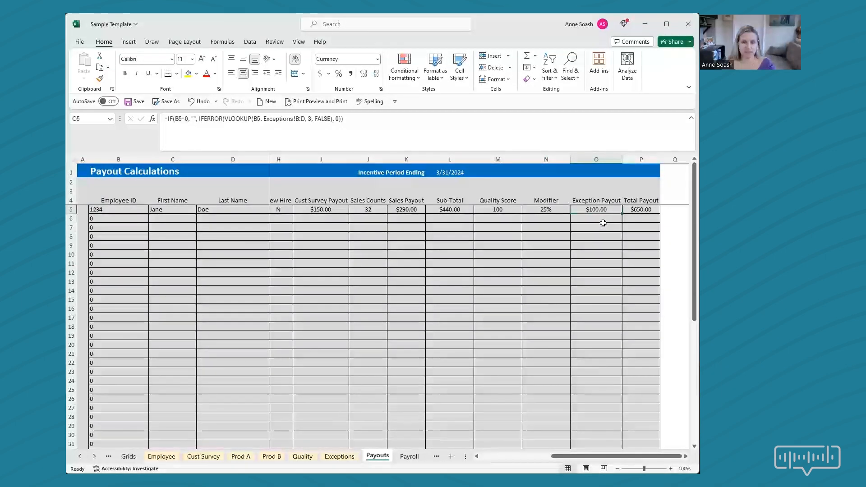
pyautogui.click(648, 210)
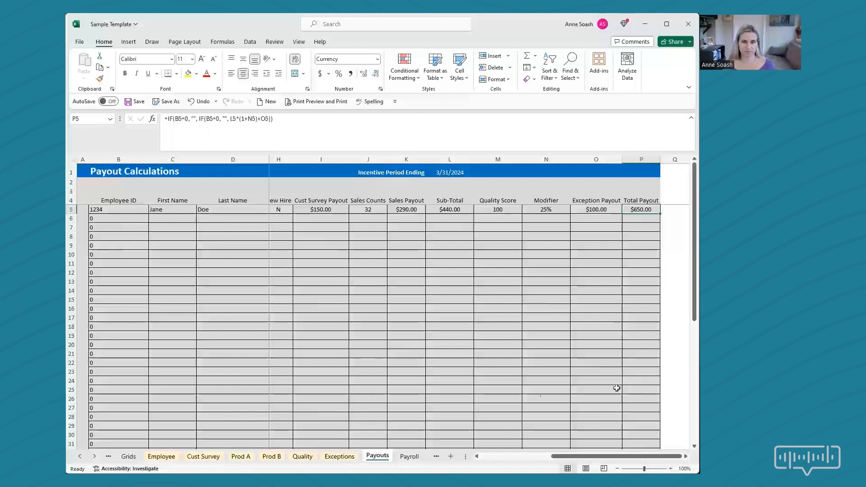
# Open the Payroll sheet and review its Employee ID, First Name, Last Name and Total Payout columns, including the row 5 entry.
pyautogui.click(410, 457)
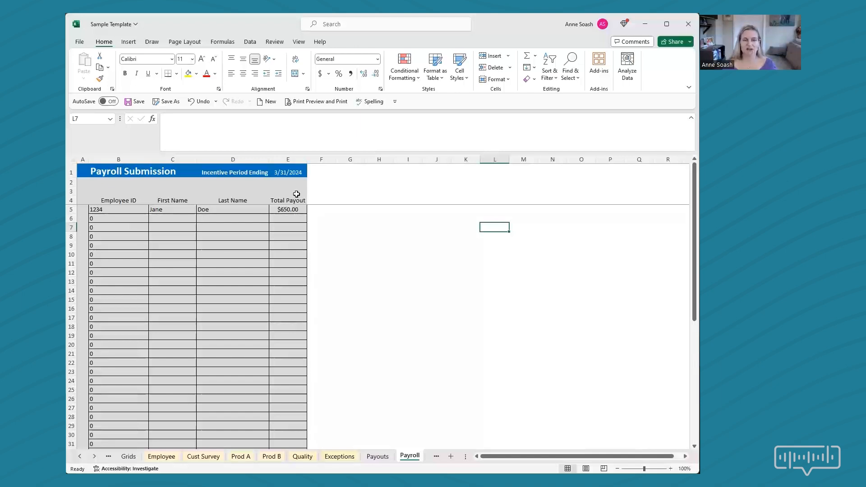
pyautogui.moveTo(108, 210); pyautogui.dragTo(289, 208)
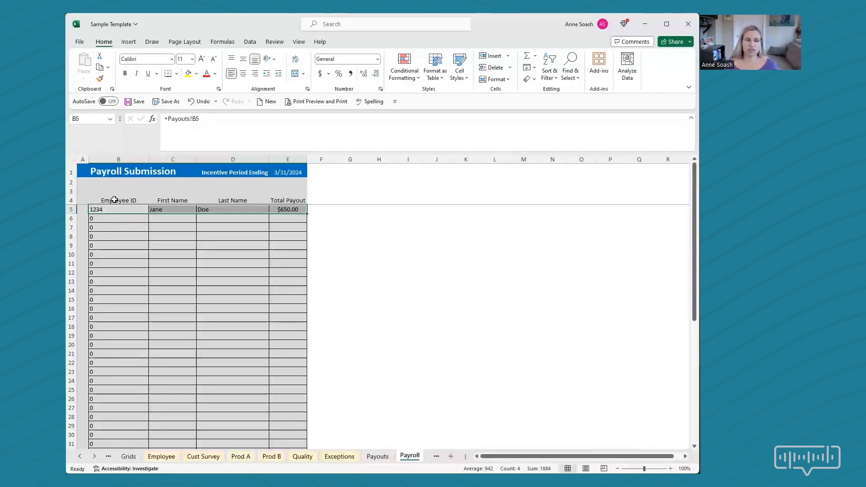
pyautogui.moveTo(114, 200); pyautogui.dragTo(239, 211)
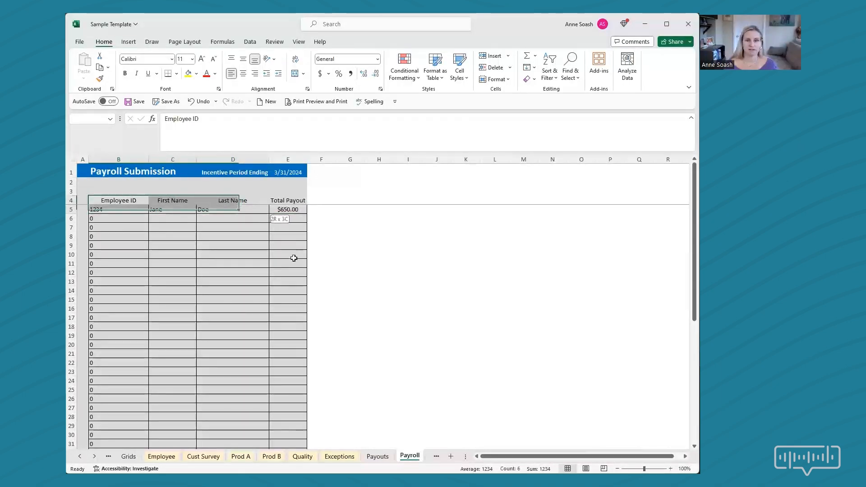
pyautogui.moveTo(294, 259); pyautogui.dragTo(289, 257)
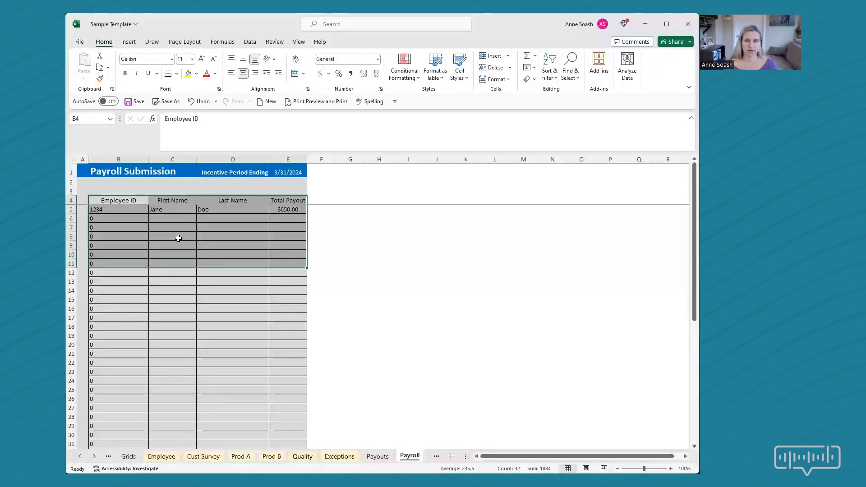
# Open the Statement sheet and examine the title formula in B1 and the Employee ID selection list in B5.
pyautogui.click(94, 456)
pyautogui.click(94, 455)
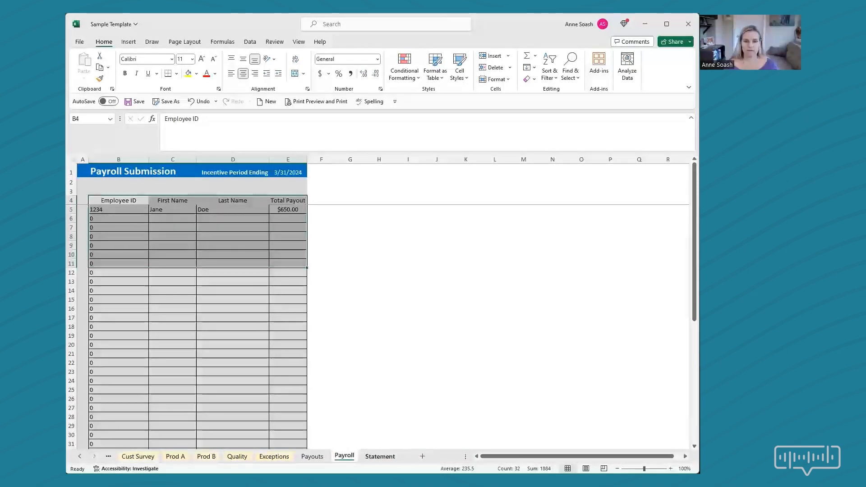
pyautogui.click(380, 456)
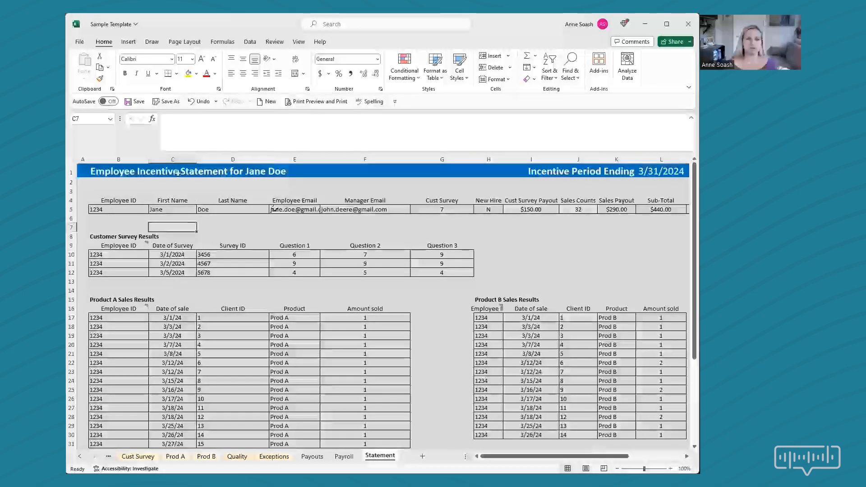
pyautogui.click(109, 170)
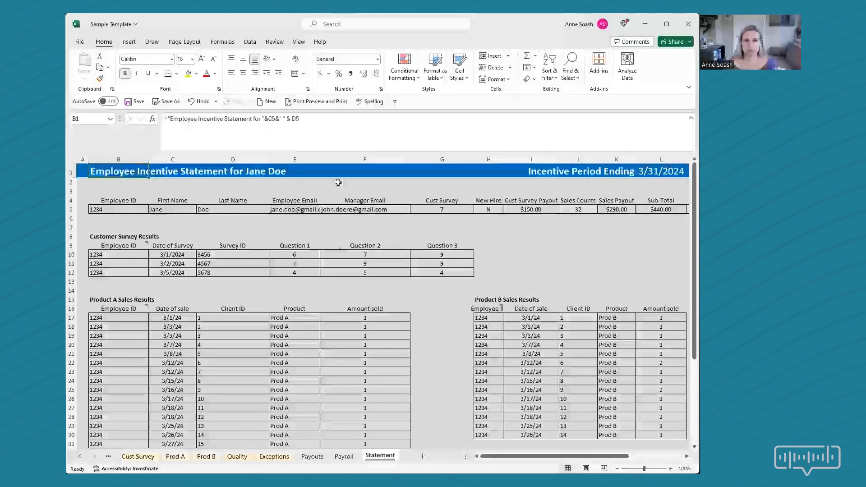
pyautogui.click(121, 211)
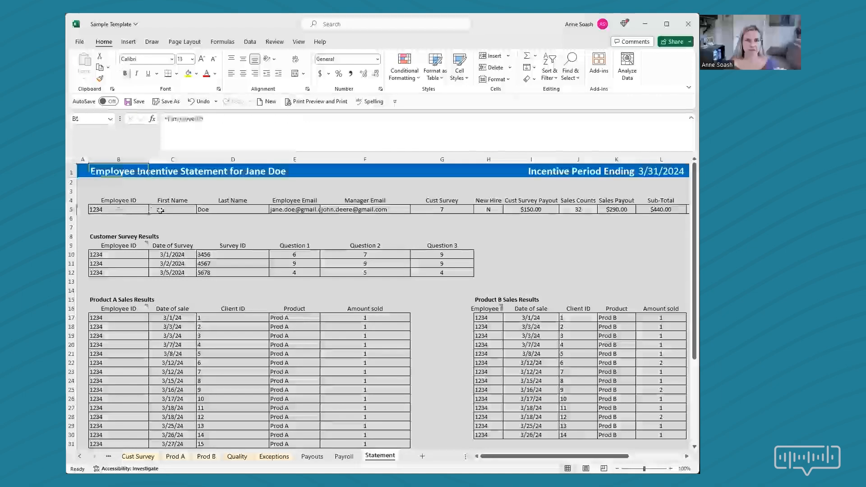
pyautogui.moveTo(151, 214); pyautogui.dragTo(139, 231)
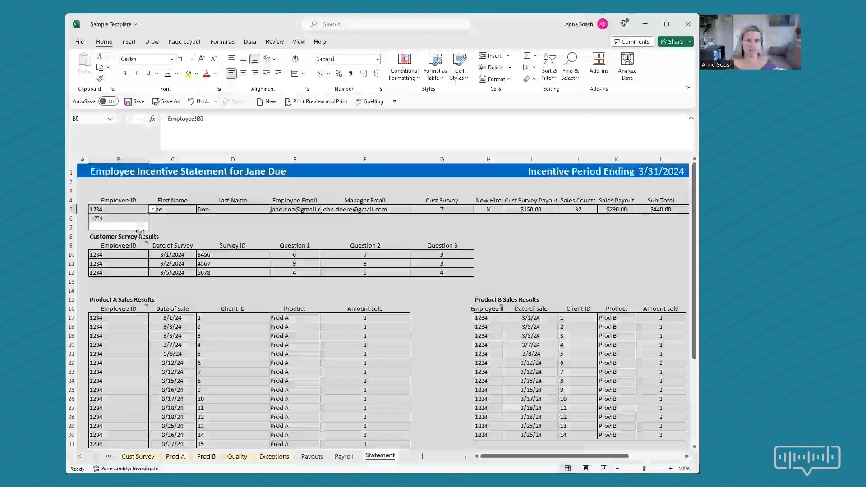
pyautogui.click(198, 221)
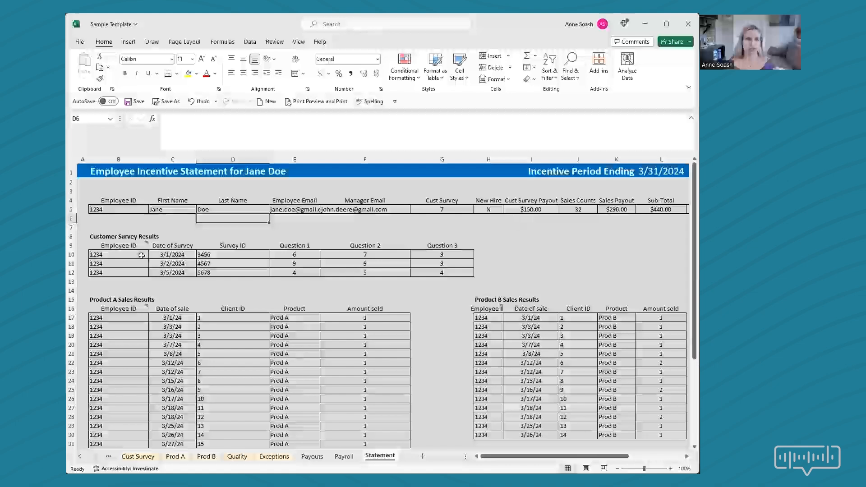
# Review the Statement sheet's Customer Survey, Product A and B Sales, Quality and Exception Results sections, including the exception's Reason Type in E42.
pyautogui.click(444, 282)
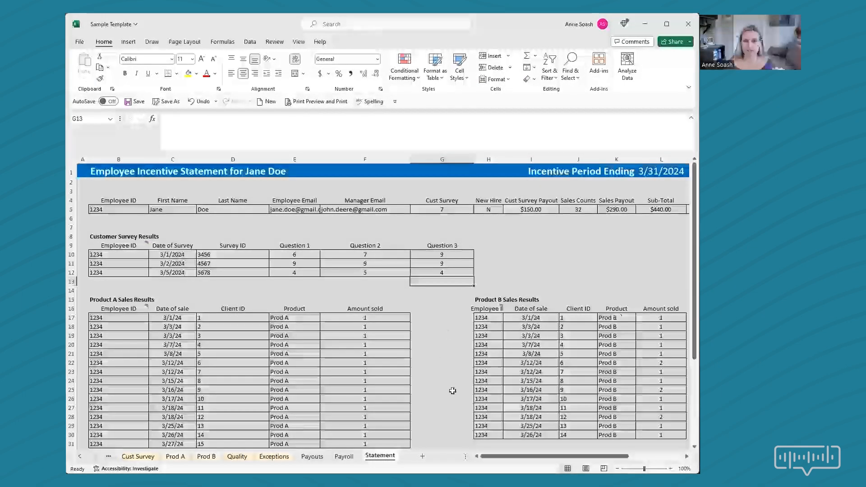
pyautogui.scroll(-2, 453, 391)
pyautogui.scroll(-3, 452, 390)
pyautogui.click(233, 345)
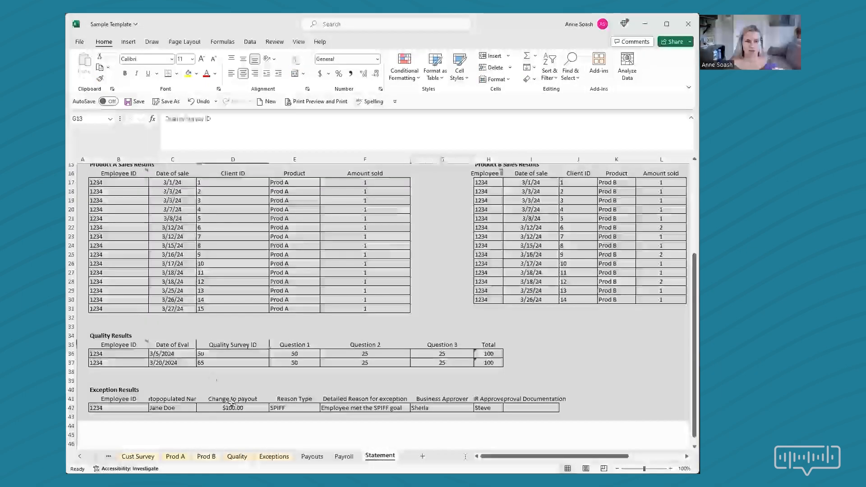
pyautogui.click(273, 411)
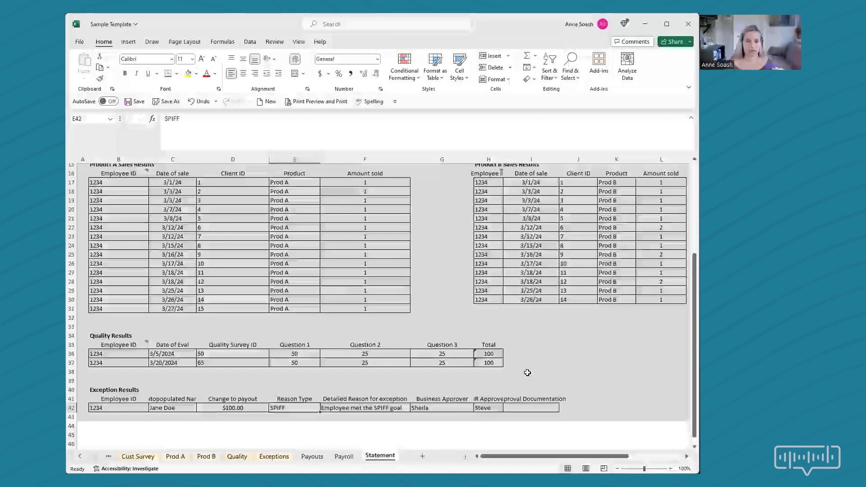
pyautogui.scroll(5, 531, 378)
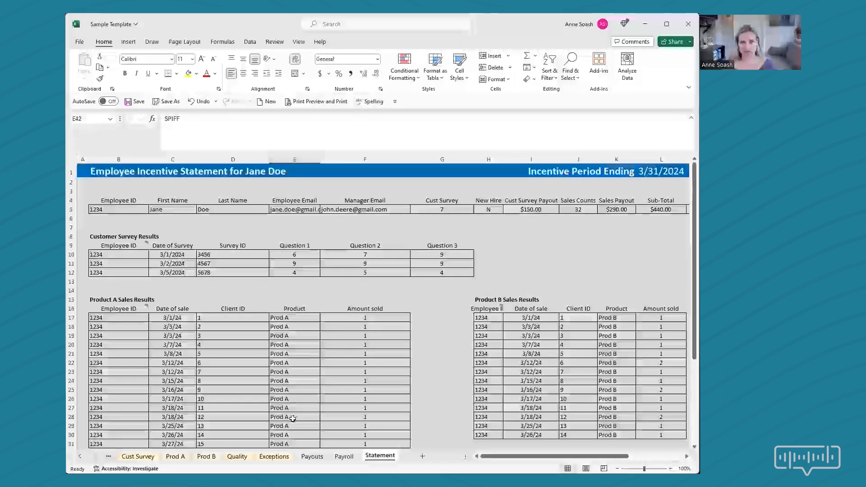
# Return to the Procedures sheet and review the template header fields from Plan Name through the date all tabs were protected.
pyautogui.click(80, 457)
pyautogui.click(80, 457)
pyautogui.click(79, 457)
pyautogui.click(80, 456)
pyautogui.click(80, 456)
pyautogui.click(235, 456)
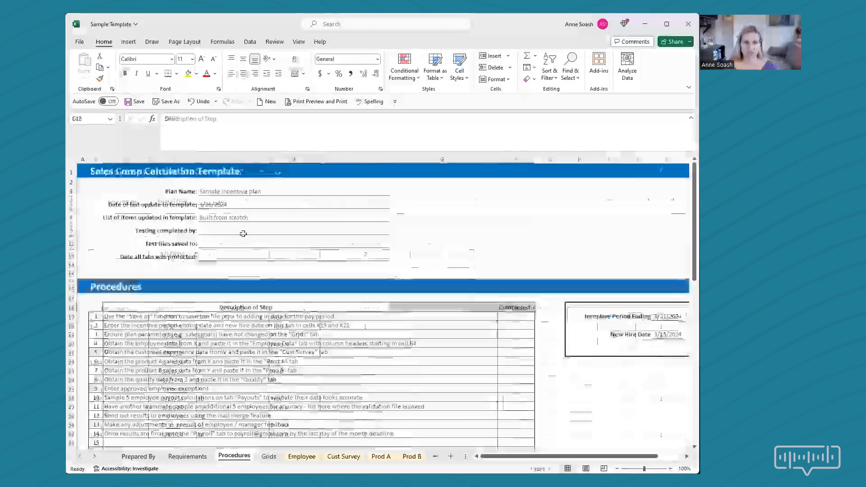
pyautogui.click(255, 203)
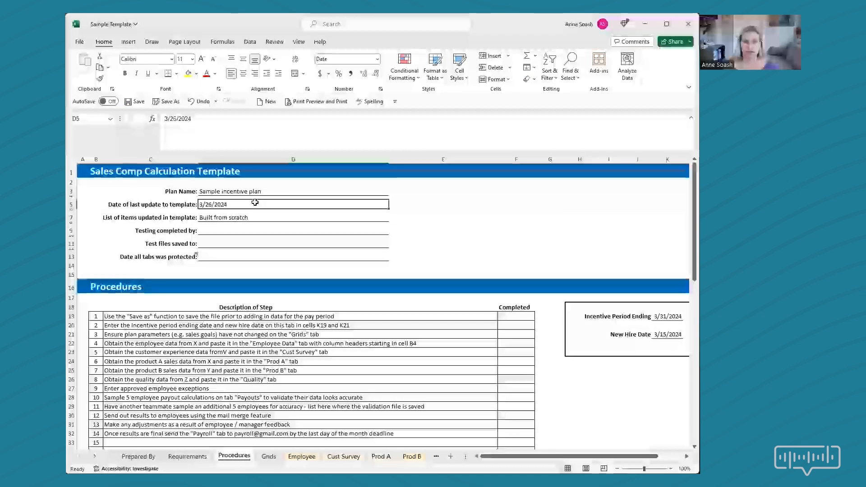
pyautogui.click(264, 216)
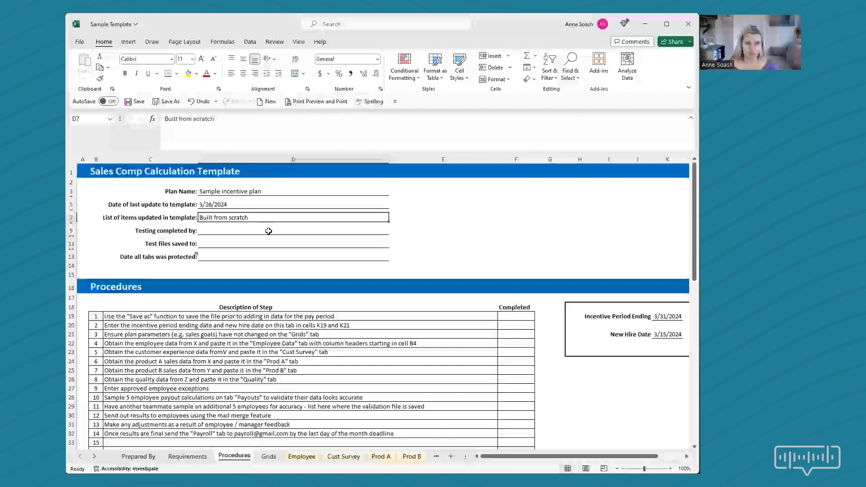
pyautogui.click(266, 254)
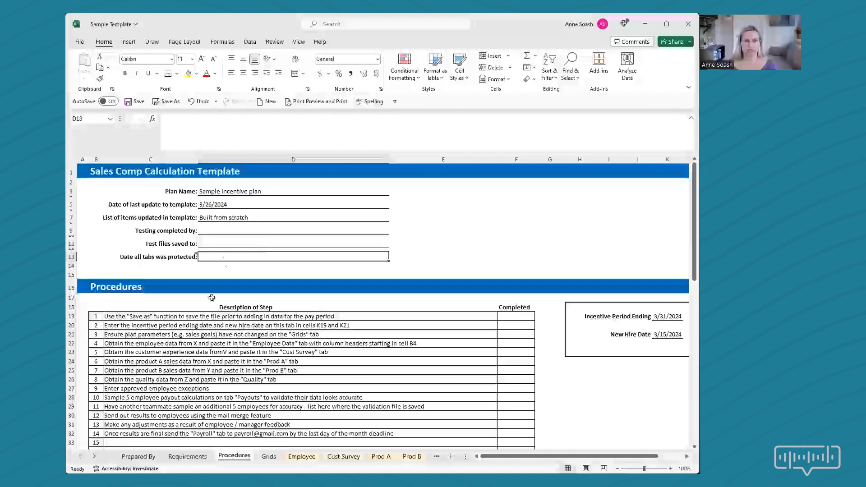
# Review the first two procedure steps, on saving a copy of the file and entering the incentive period ending and new hire dates.
pyautogui.click(203, 314)
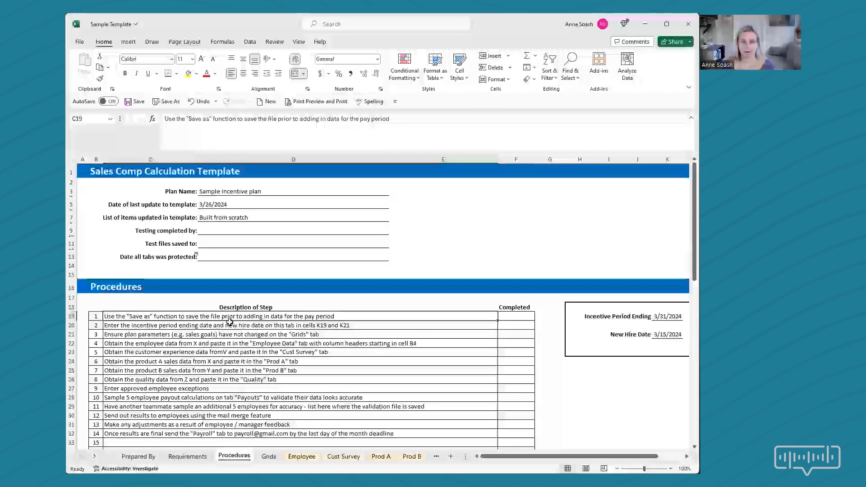
pyautogui.click(230, 324)
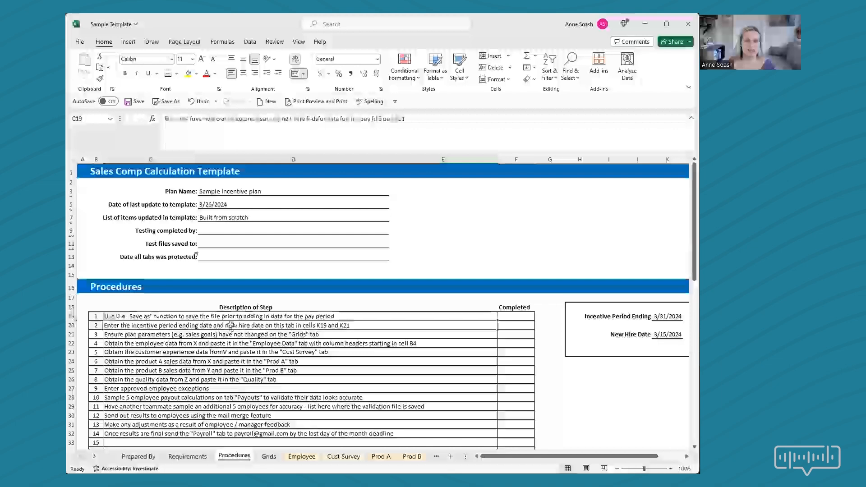